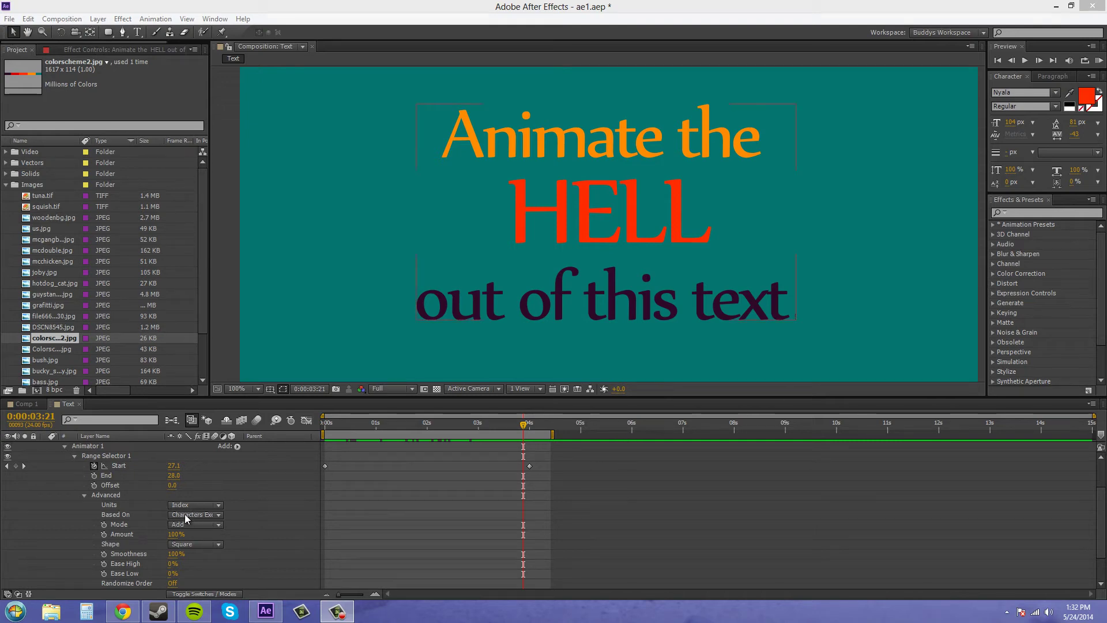
Set the range selector's Based On to Words and return to the animation's start.
left_click(188, 514)
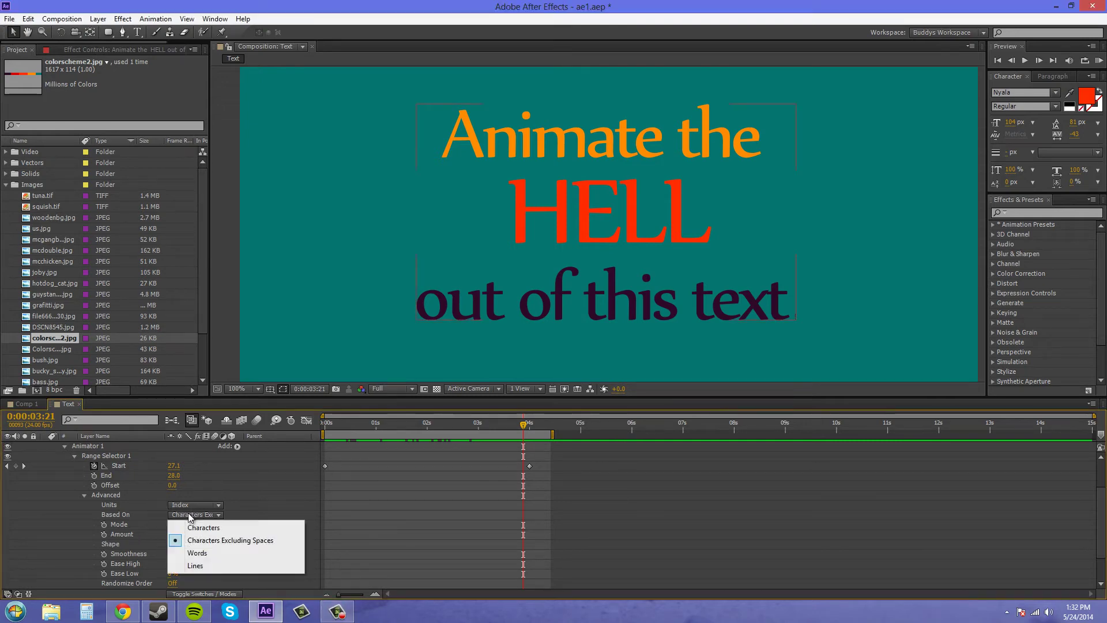
left_click(194, 553)
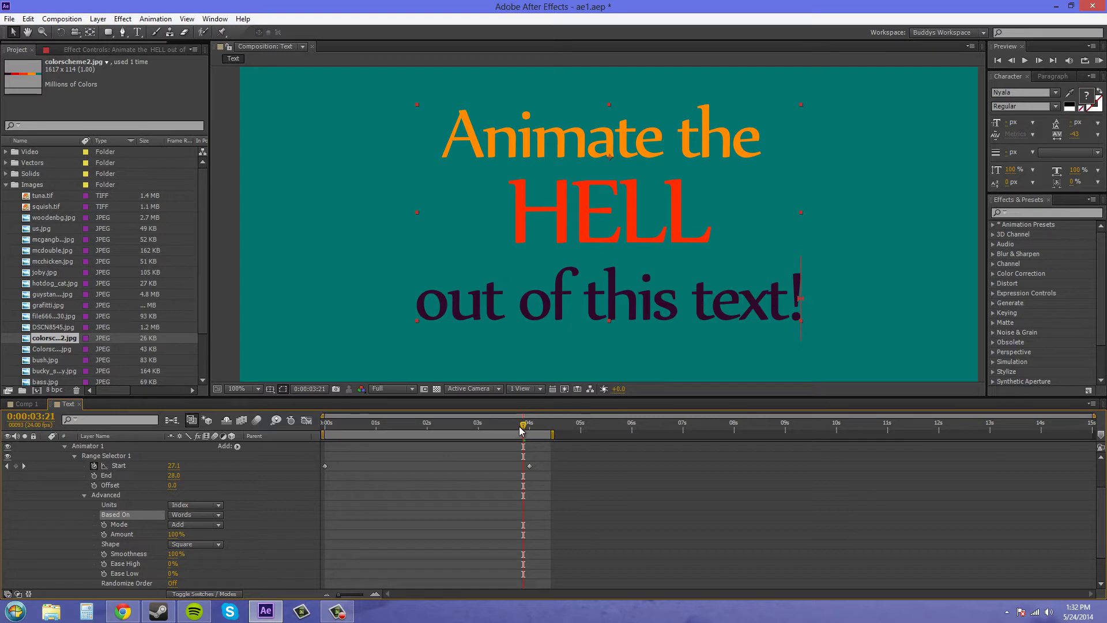
left_click_drag(522, 430, 376, 433)
At the 0:00:04:00 Start keyframe, set the range selector's Start and End to 7.
left_click(530, 427)
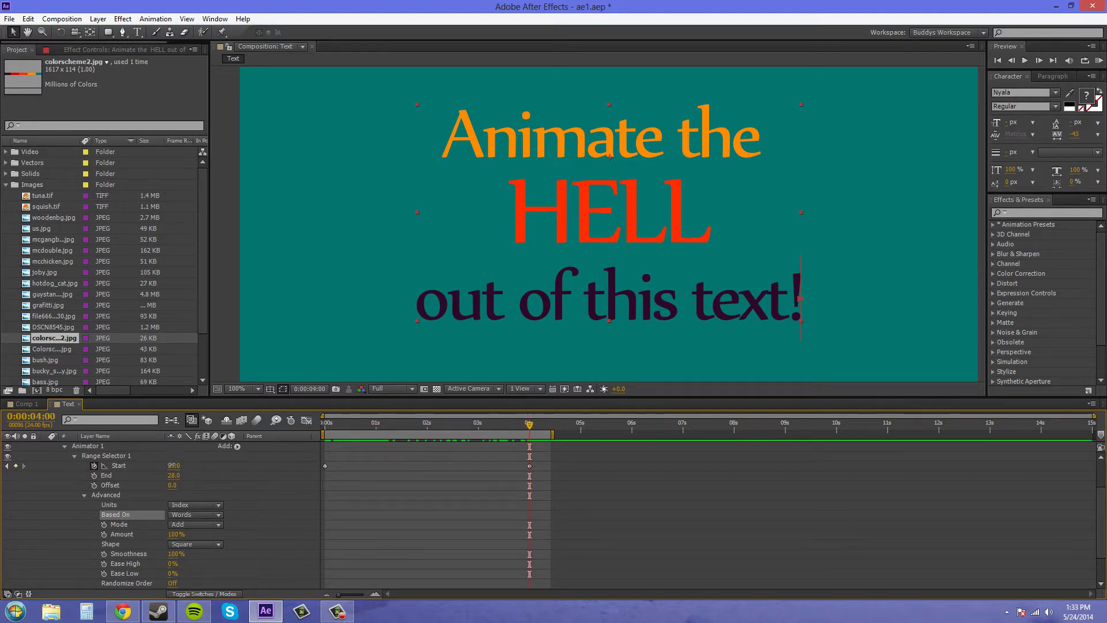
left_click(171, 466)
type("7")
key("Return")
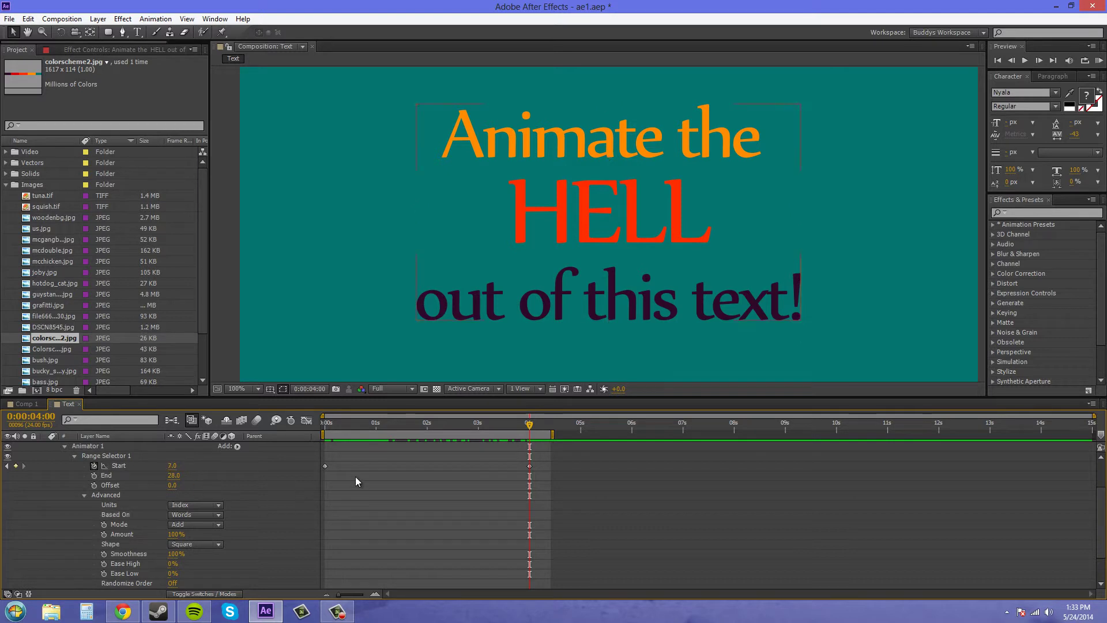
left_click(174, 475)
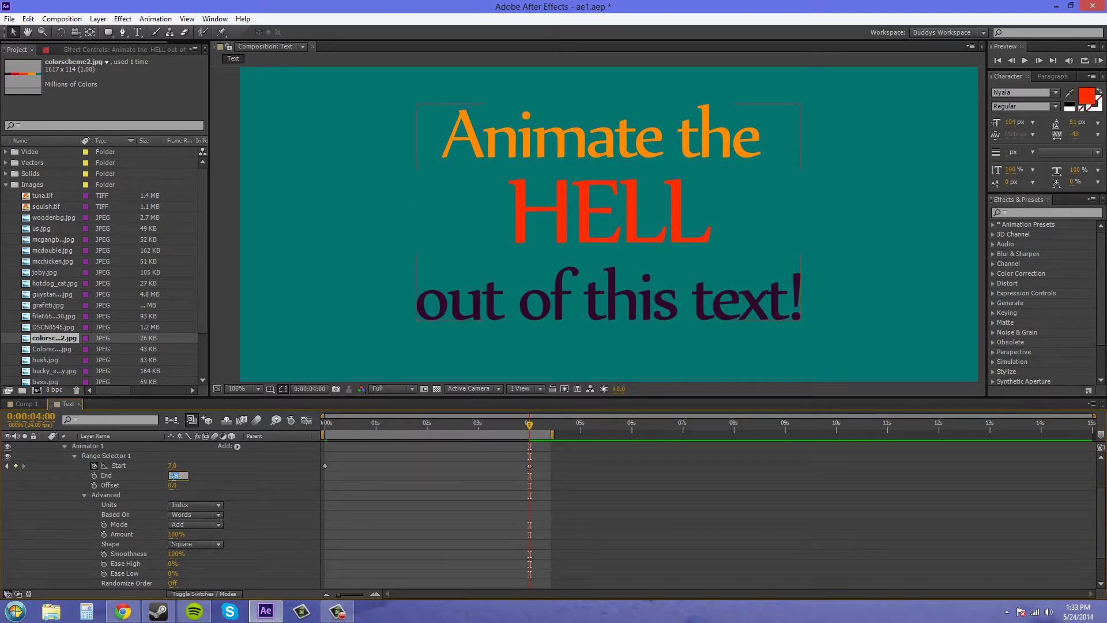
key("Return")
Return to frame zero and preview the word-by-word reveal.
left_click_drag(529, 428, 339, 422)
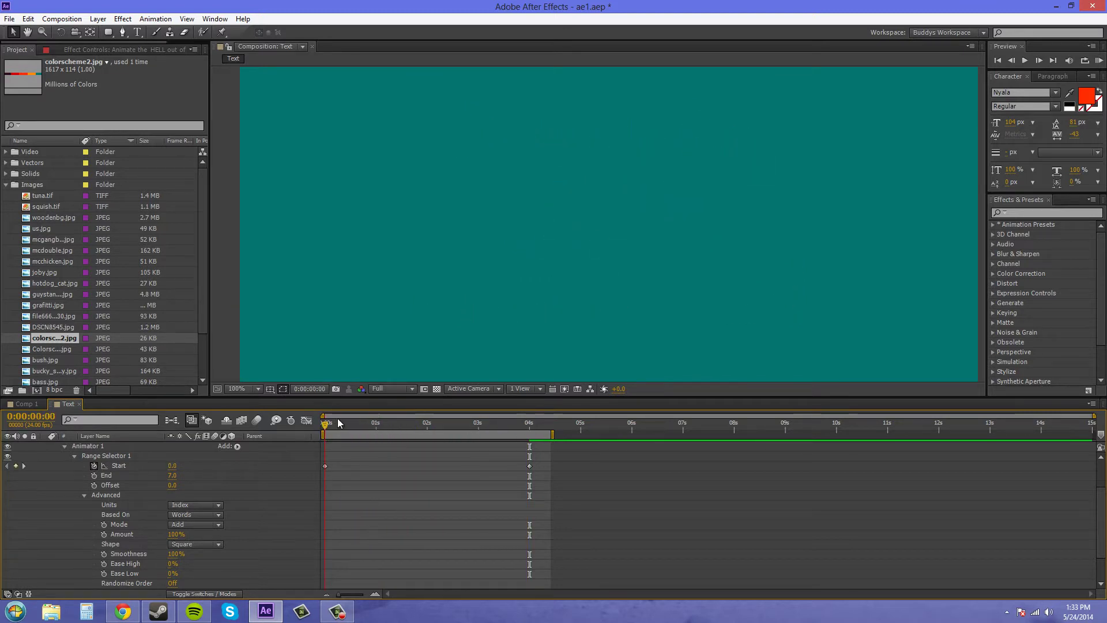
key("space")
left_click(1099, 60)
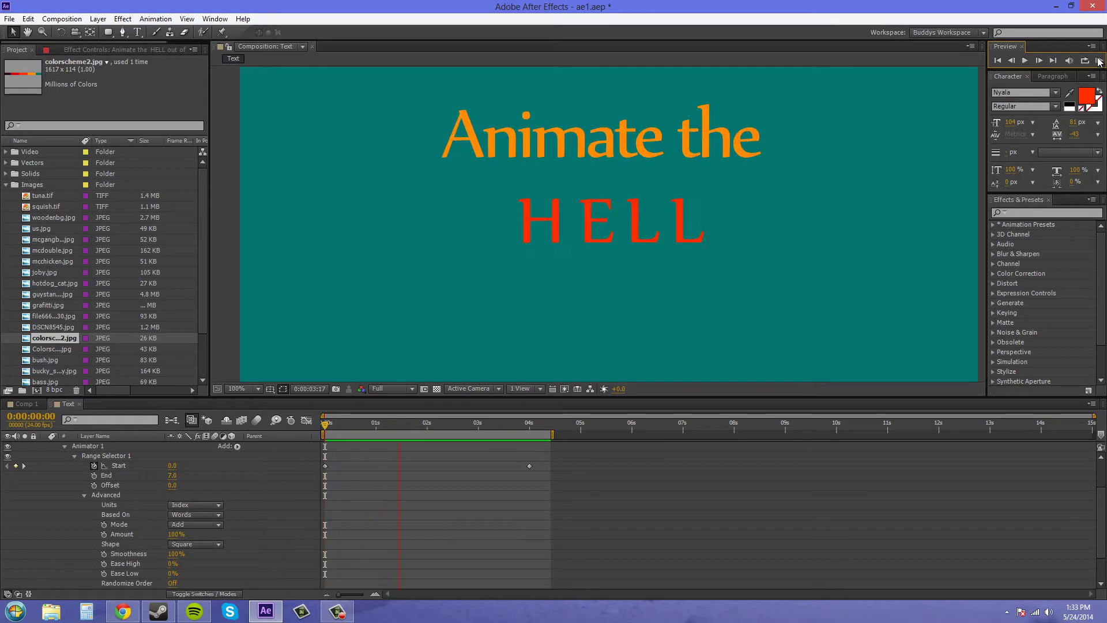
Stop the preview, check the reveal around 2:15, and set the range selector mode to Subtract.
key("space")
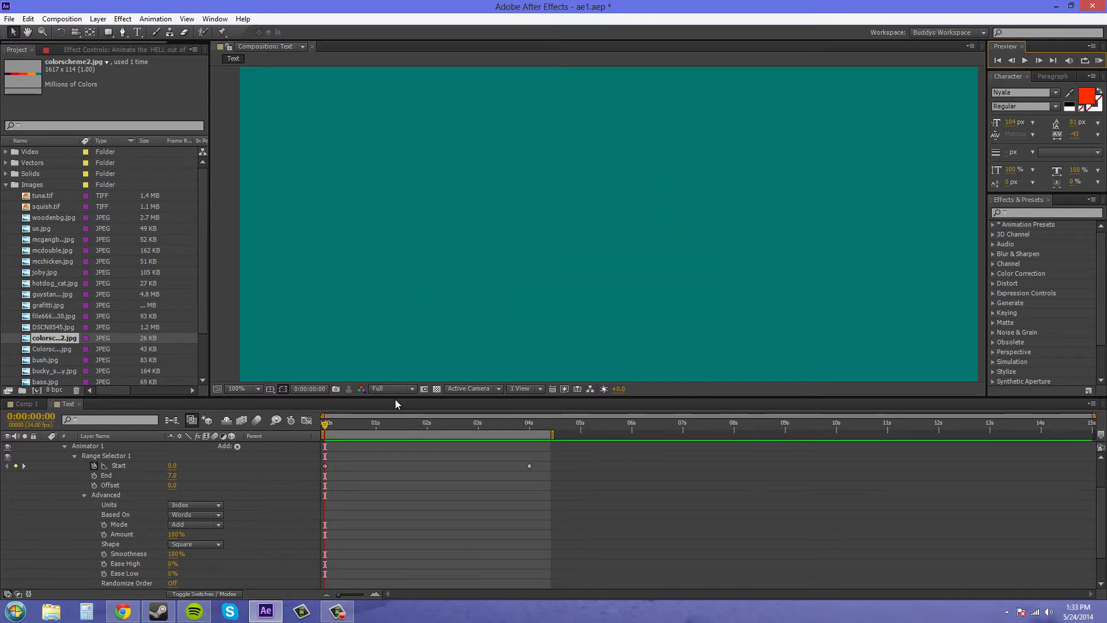
left_click_drag(327, 428, 459, 427)
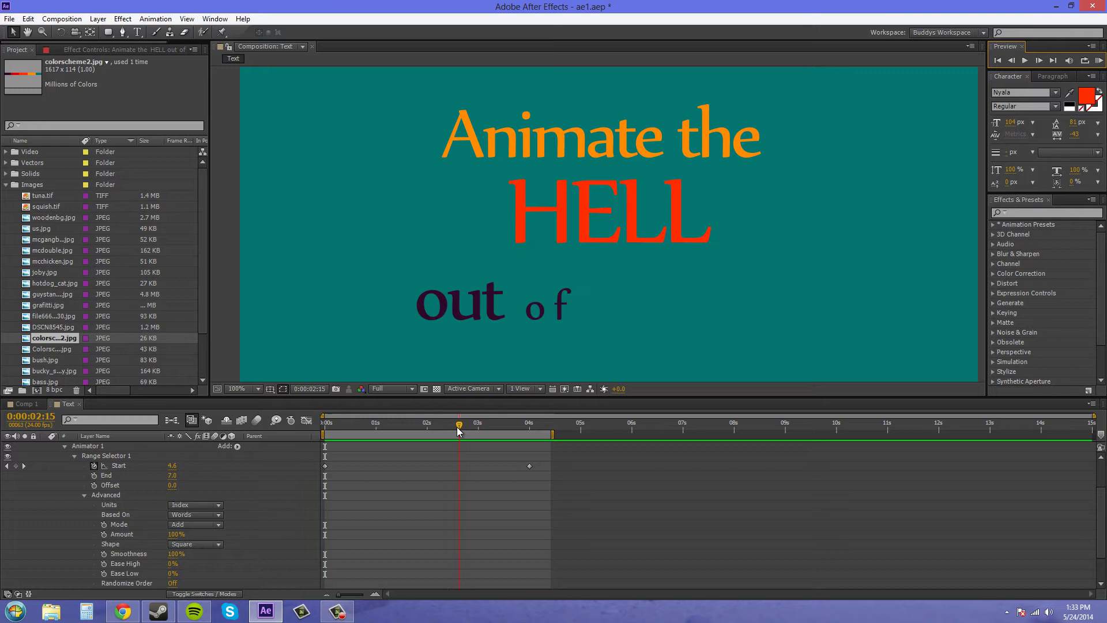
scroll(254, 496, "down", 1)
left_click(197, 496)
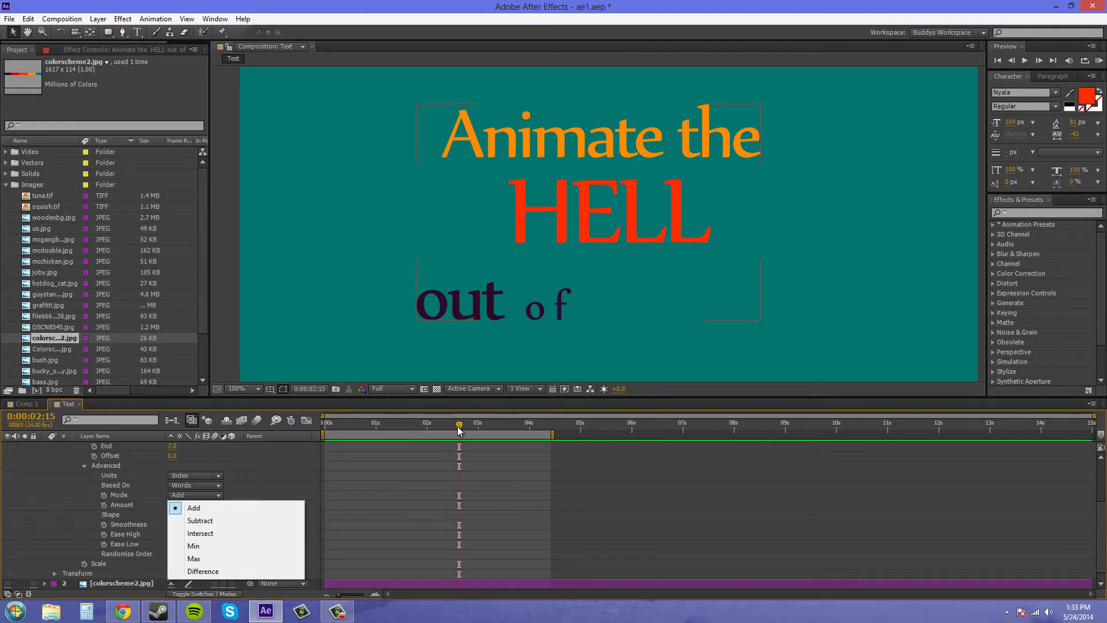
left_click_drag(460, 429, 534, 430)
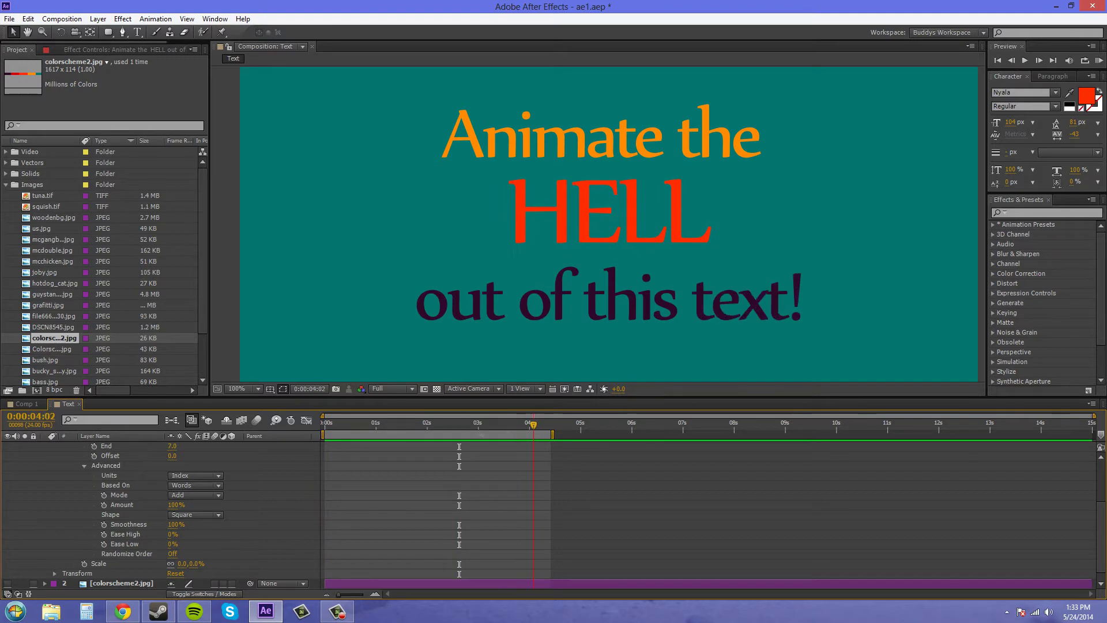
left_click(203, 496)
left_click(201, 521)
Preview the Subtract animation from the start, keeping the Subtract mode.
left_click_drag(533, 430, 290, 431)
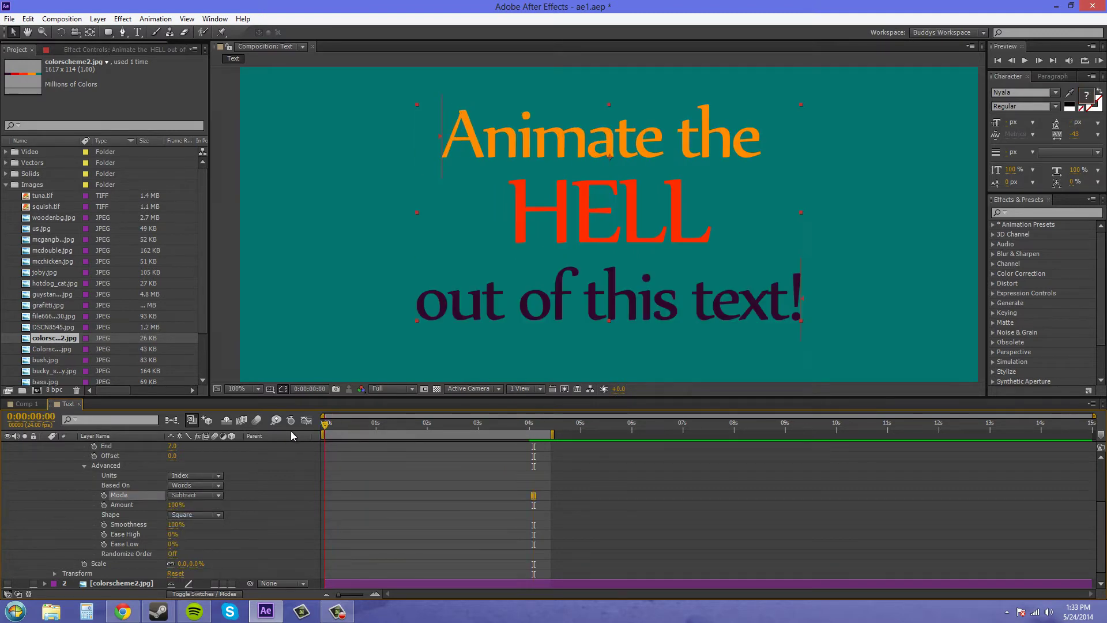
left_click(1099, 60)
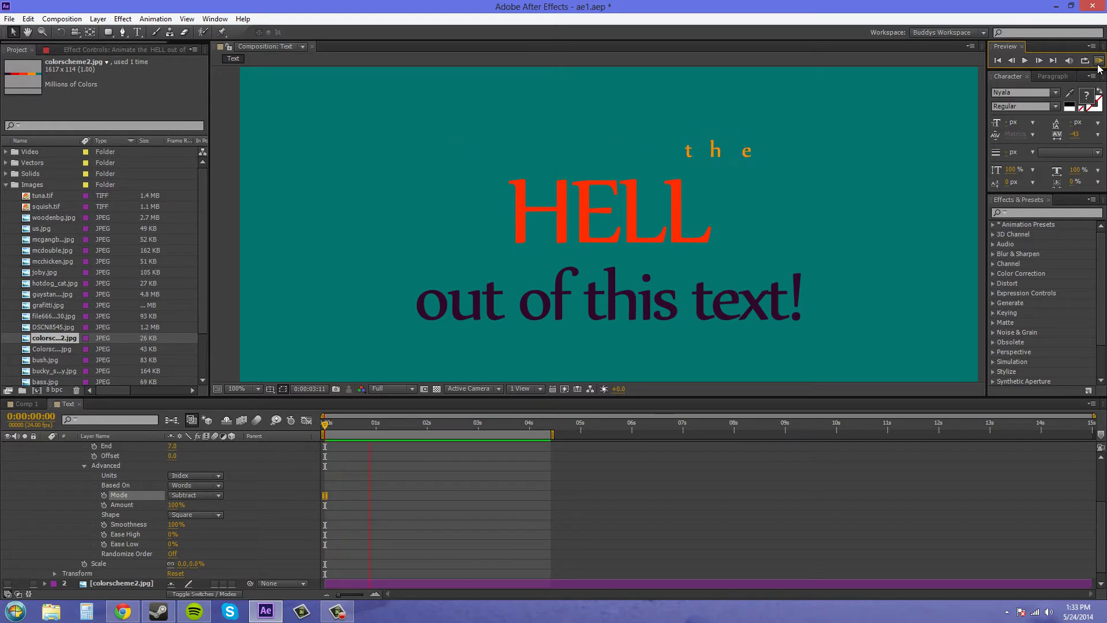
left_click(258, 408)
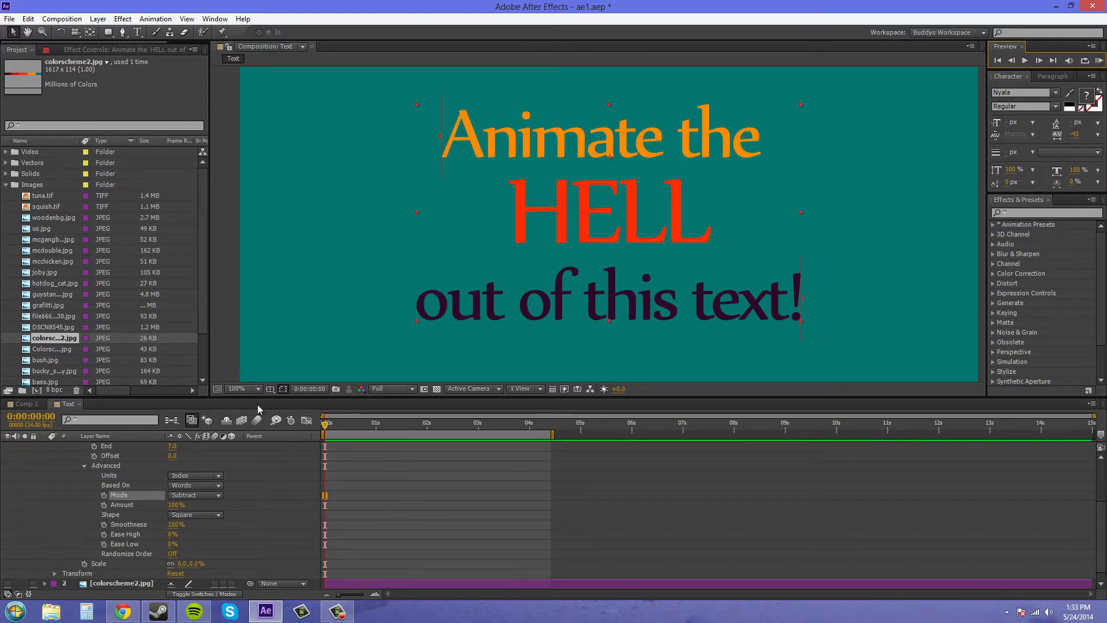
left_click(192, 496)
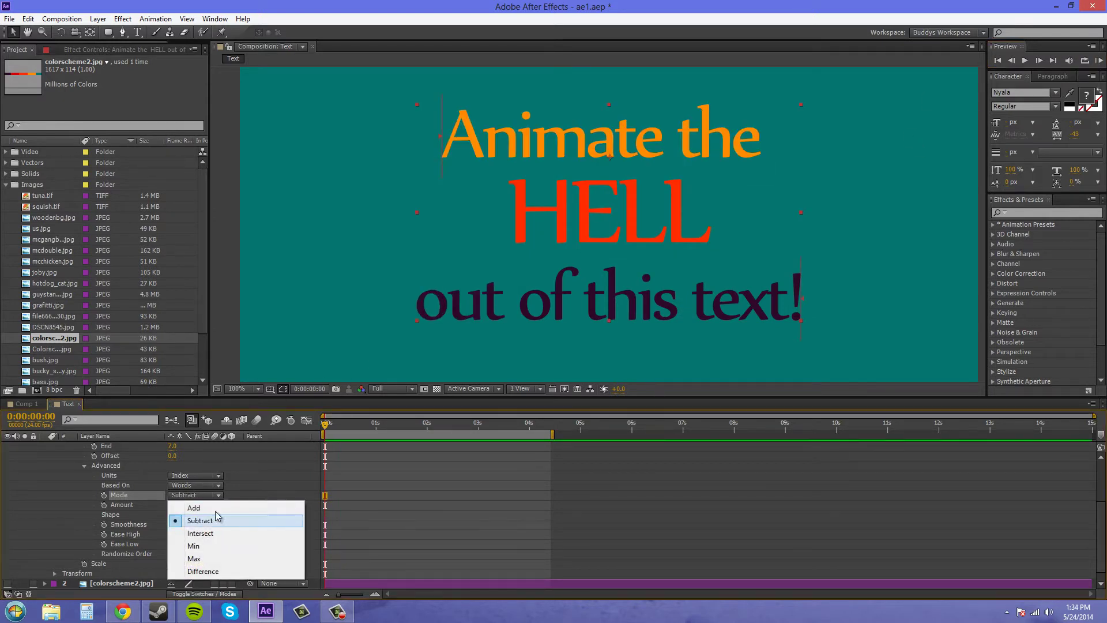
left_click(248, 497)
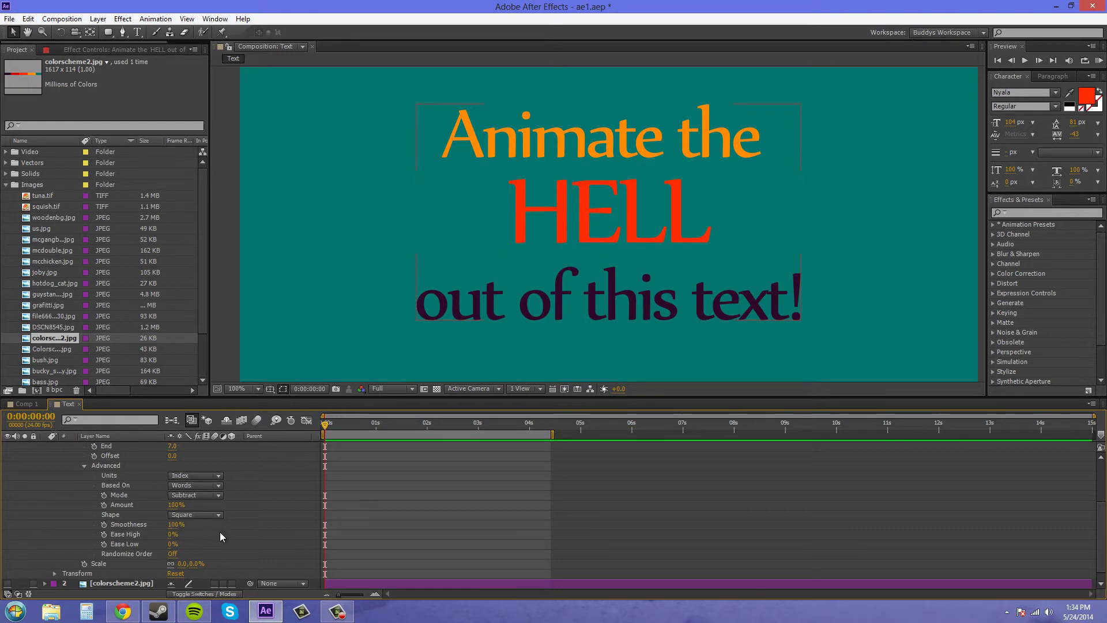
Switch the range selector mode back to Add and scrub through the words building in.
left_click_drag(325, 426, 274, 438)
left_click(185, 494)
left_click(192, 507)
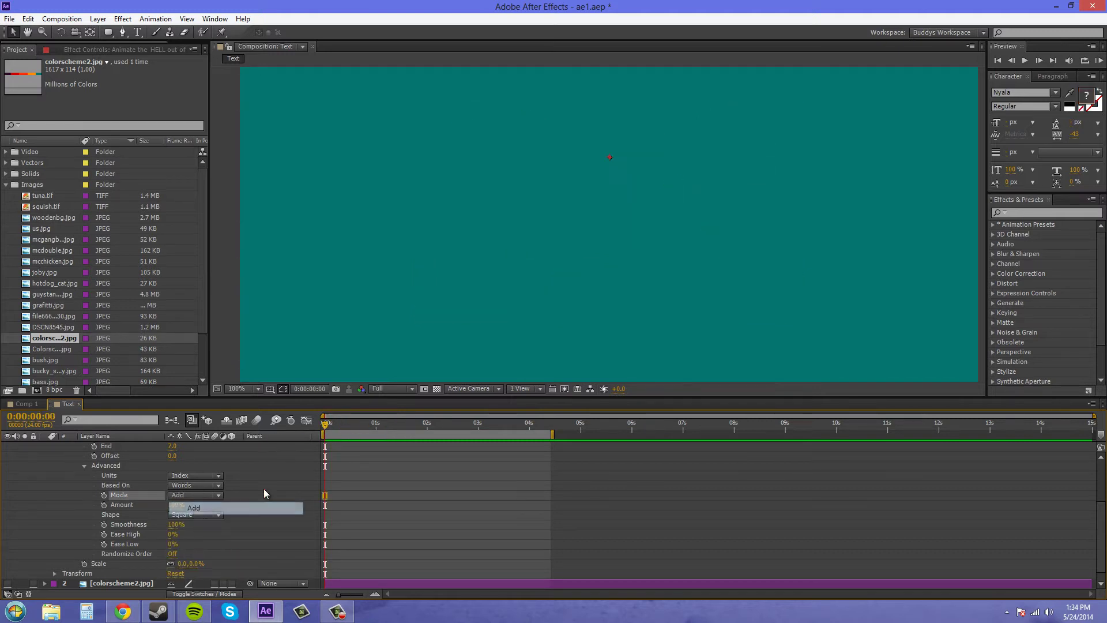
left_click_drag(326, 426, 532, 442)
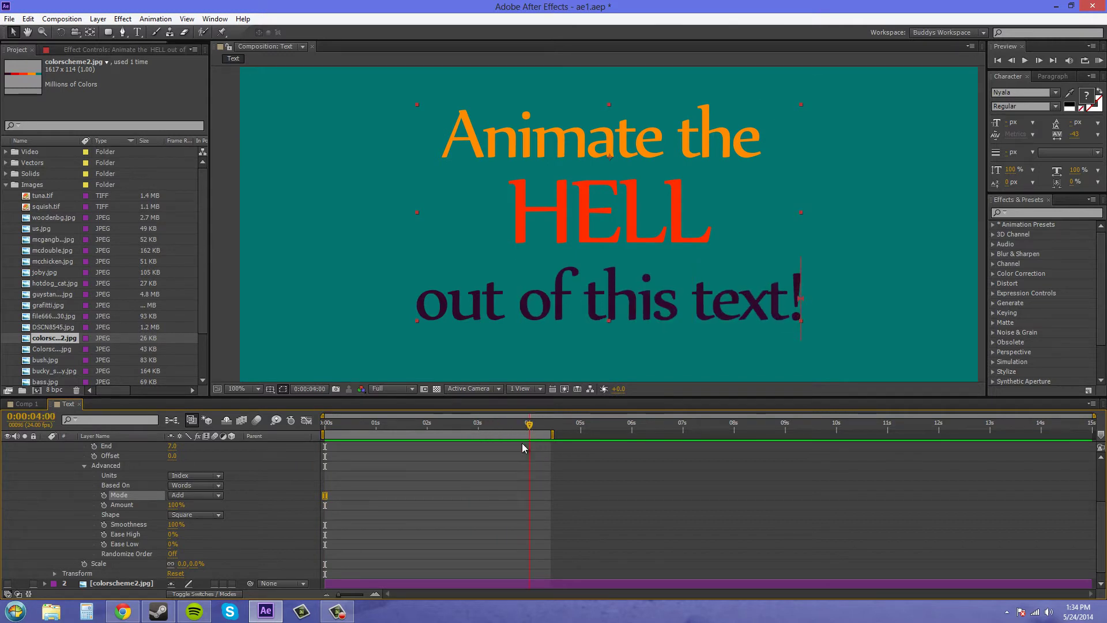
Set Smoothness to 0% and preview the reveal from the start.
left_click(175, 524)
type("0")
key("Return")
key("Home")
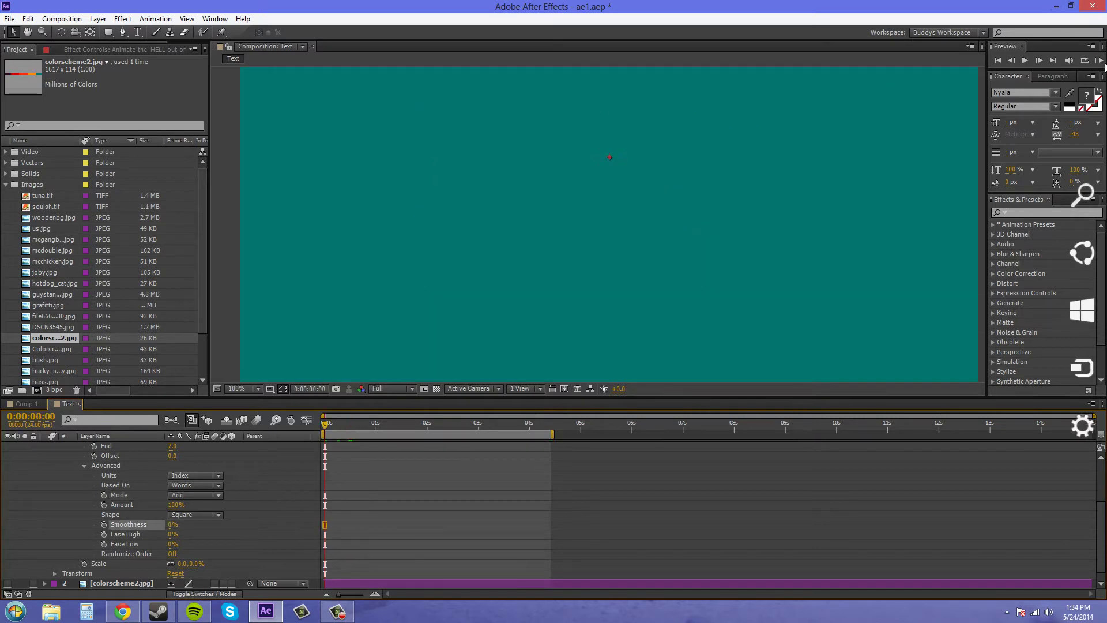
left_click(1100, 61)
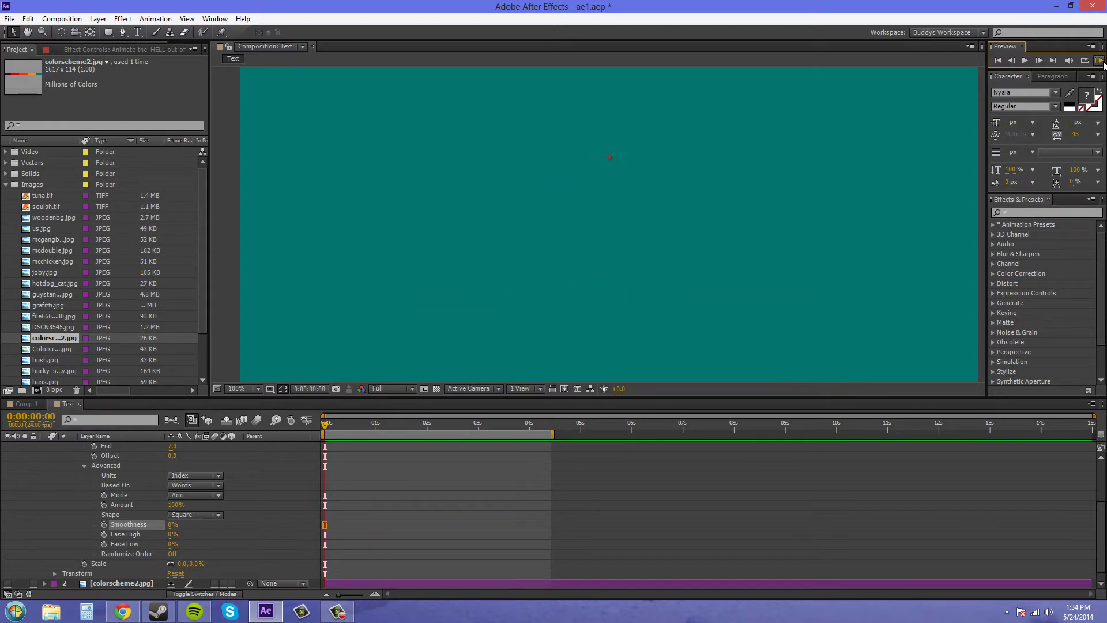
left_click_drag(353, 426, 425, 425)
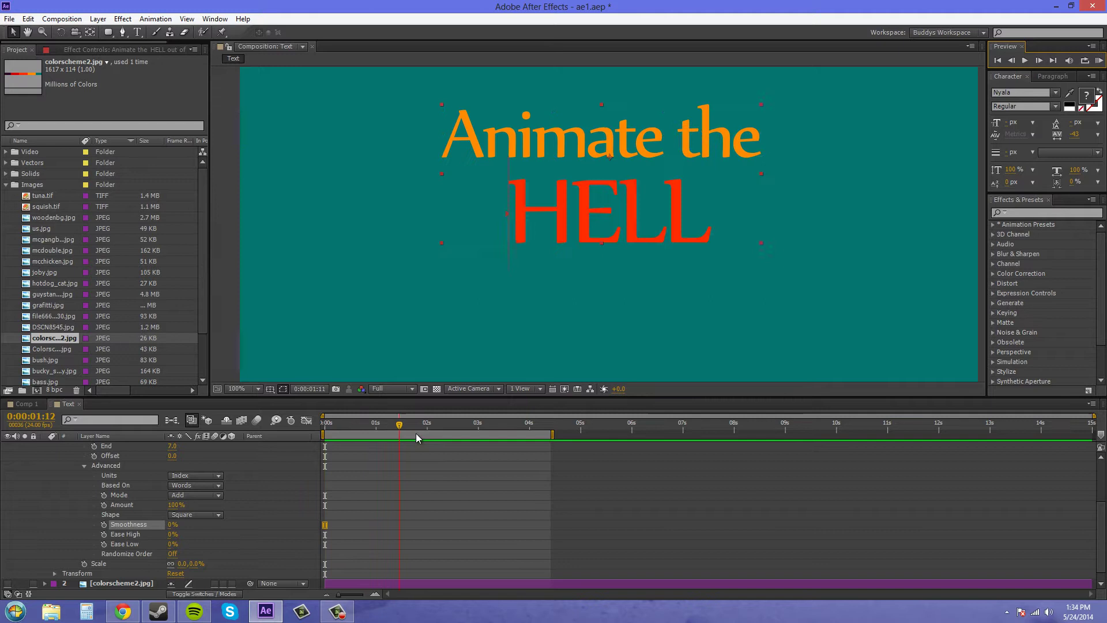
Change Smoothness to 50% and preview the animation from the beginning.
left_click(173, 524)
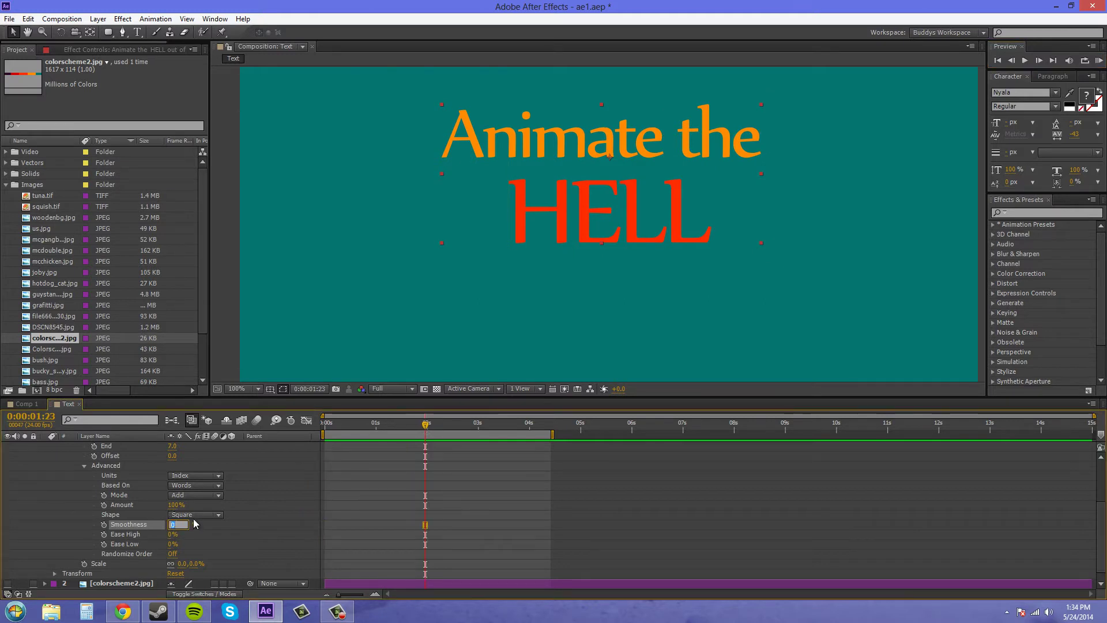
type("50")
key("Return")
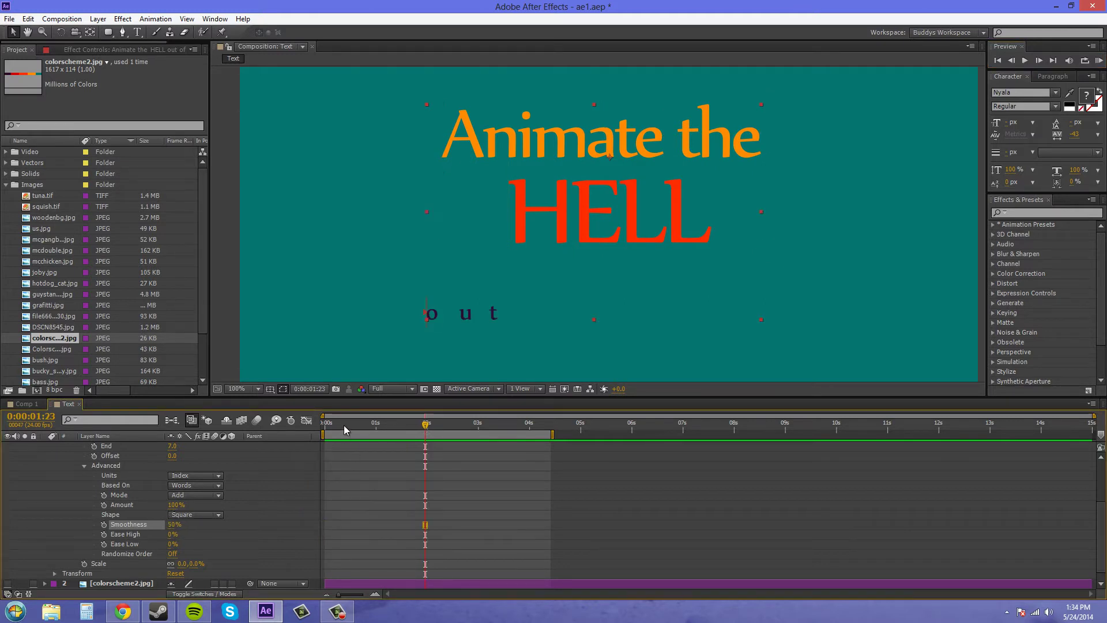
left_click_drag(343, 424, 281, 431)
left_click(1099, 61)
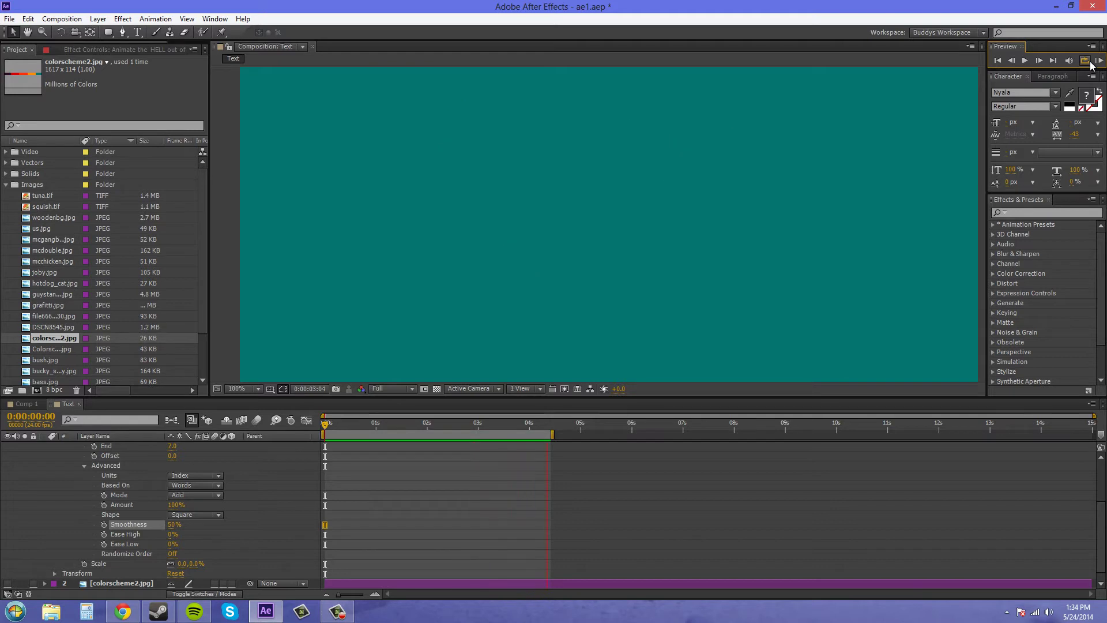
Stop the preview, raise Smoothness to 100%, and scrub through the text animation.
left_click(1102, 60)
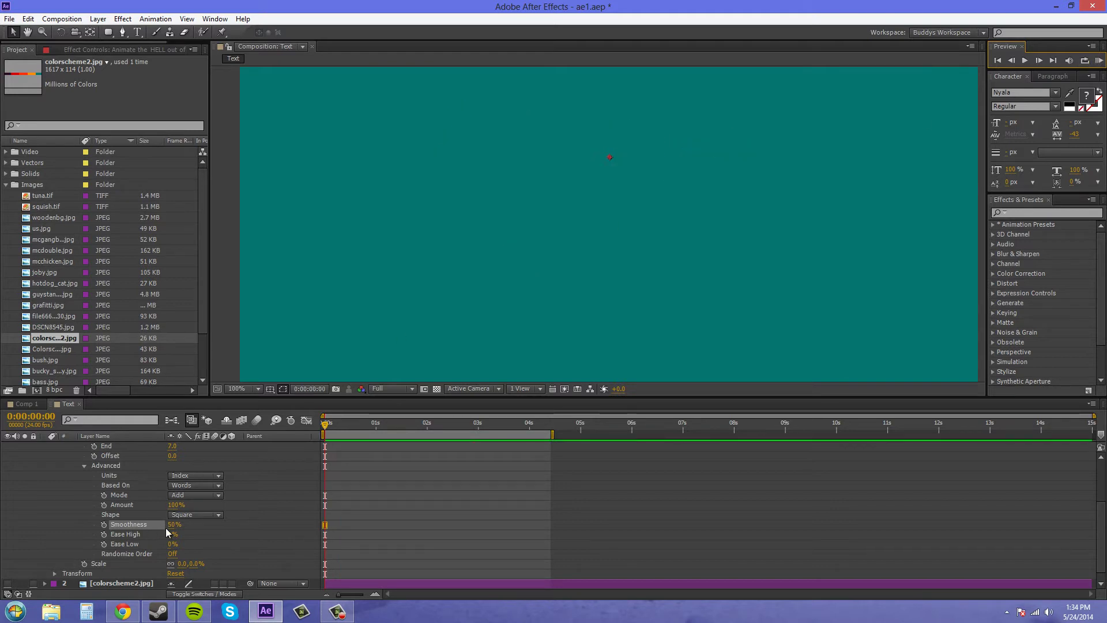
left_click(173, 524)
type("100")
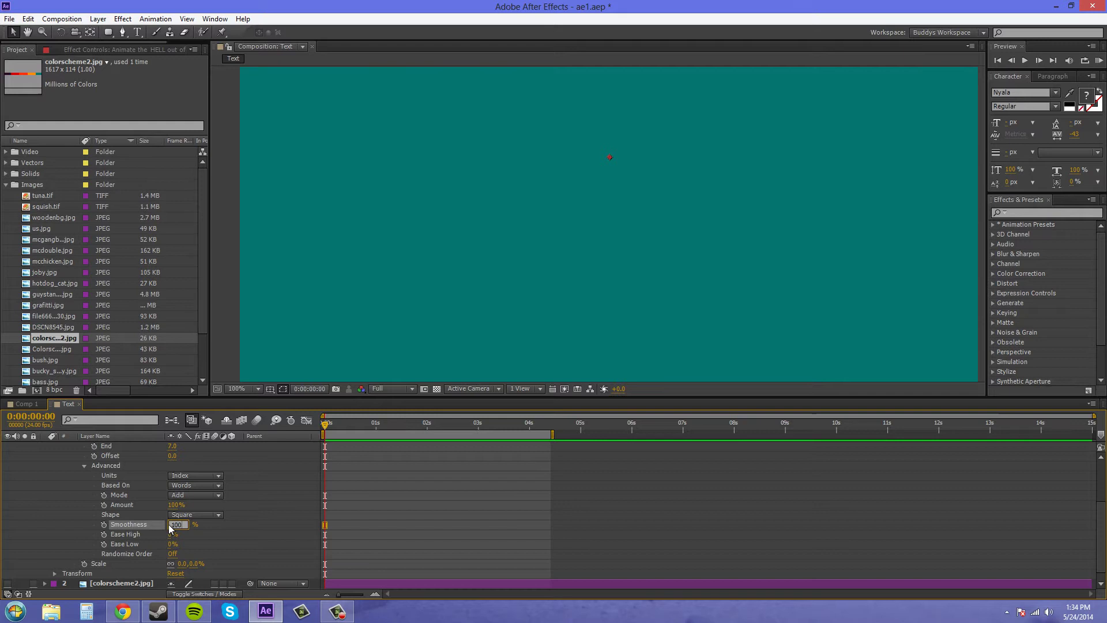
key("Return")
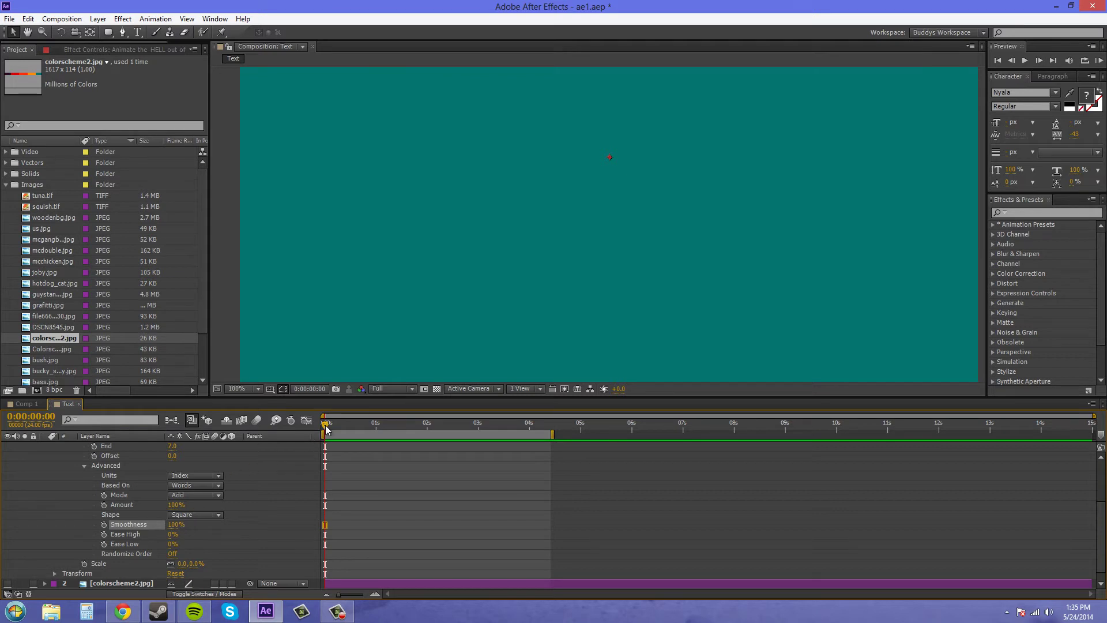
left_click_drag(326, 424, 541, 434)
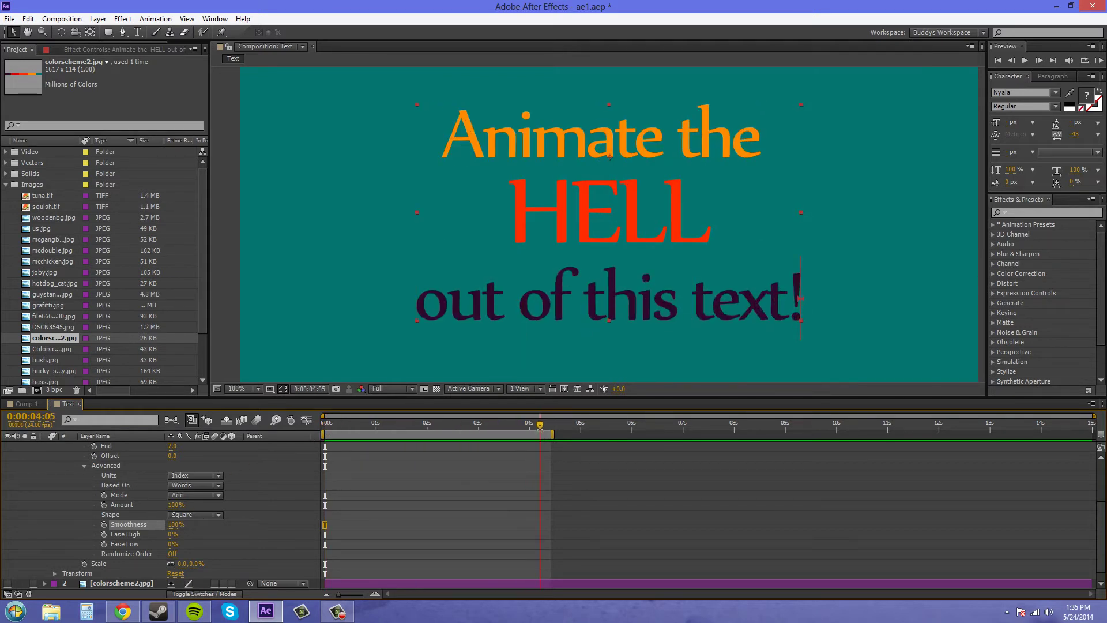
Set Ease Low to 100% and preview the eased animation from the start.
left_click(171, 545)
type("100")
key("Return")
key("Home")
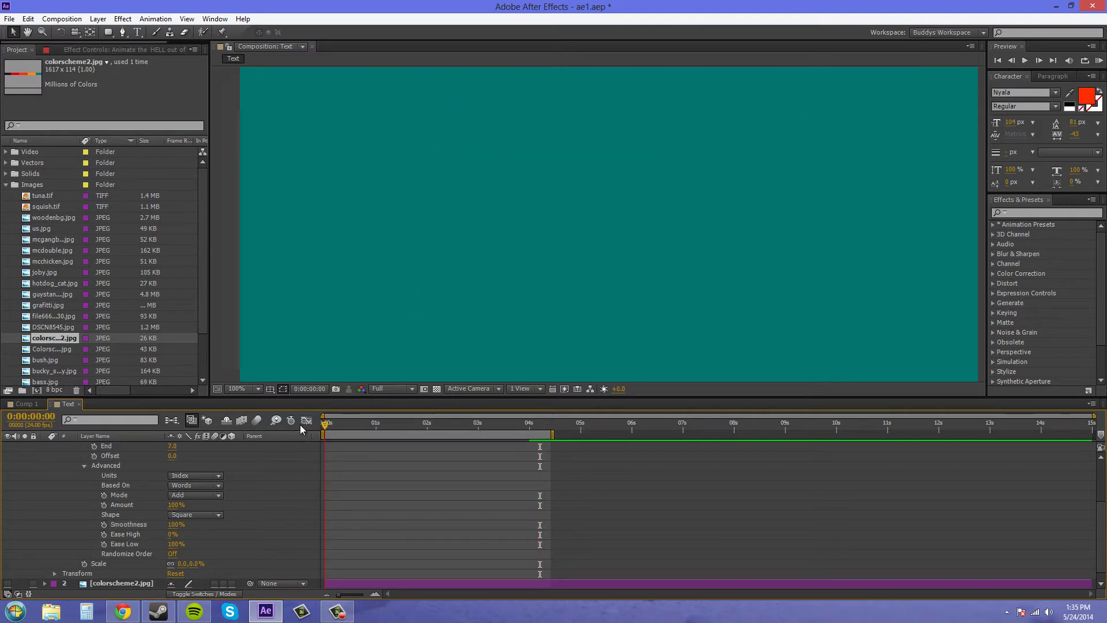
left_click(1097, 65)
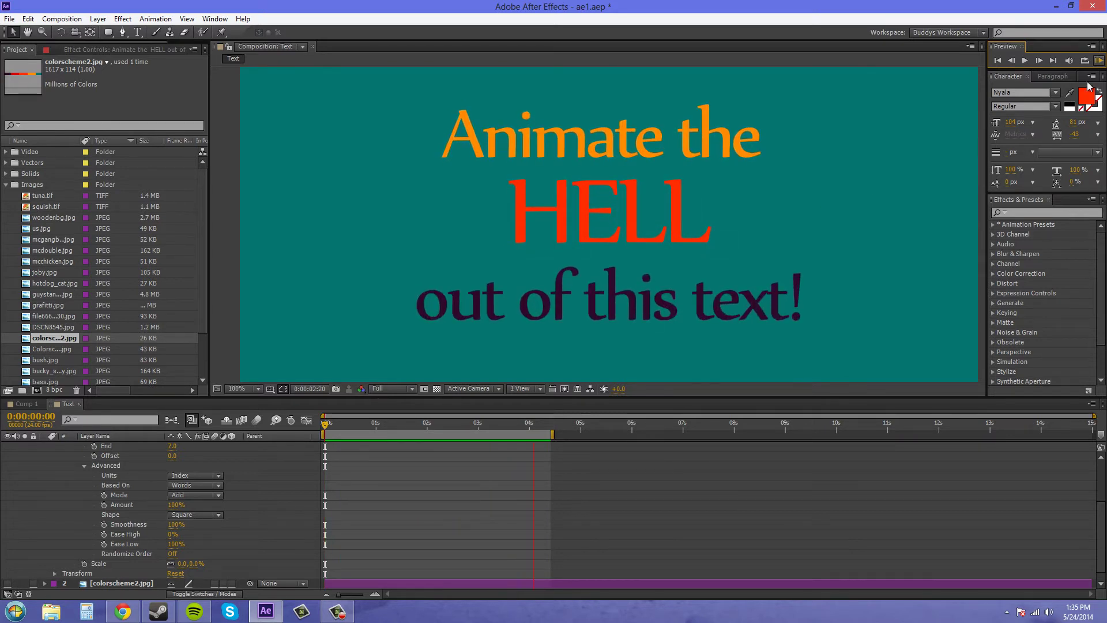
Swap the easing to Ease Low 0% and Ease High 100%, then preview from an early frame.
left_click(176, 544)
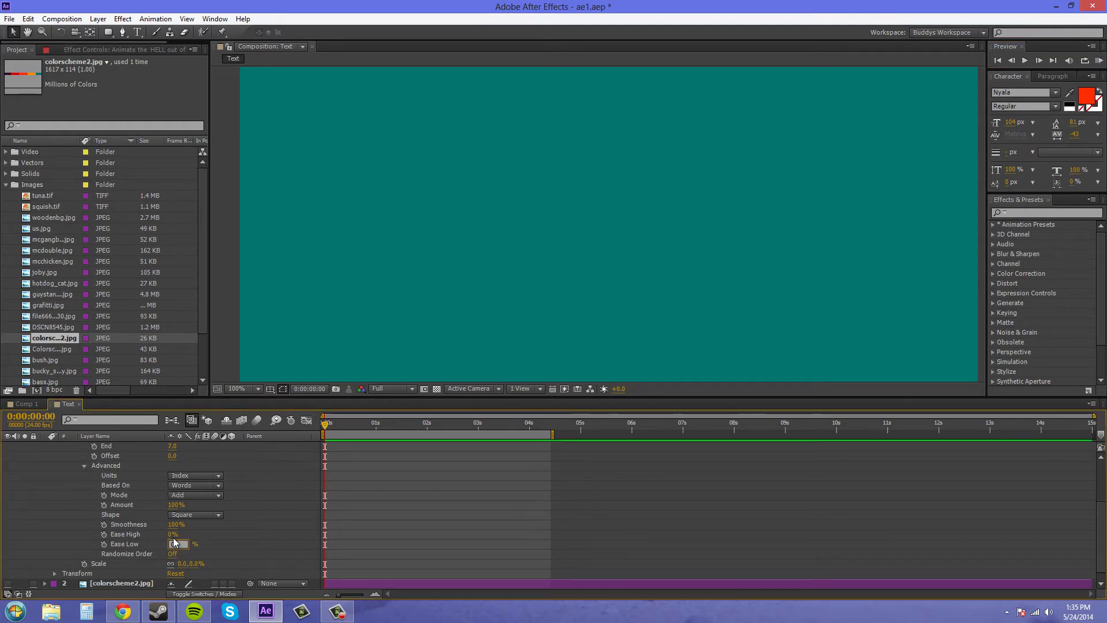
type("0")
key("Return")
left_click(172, 533)
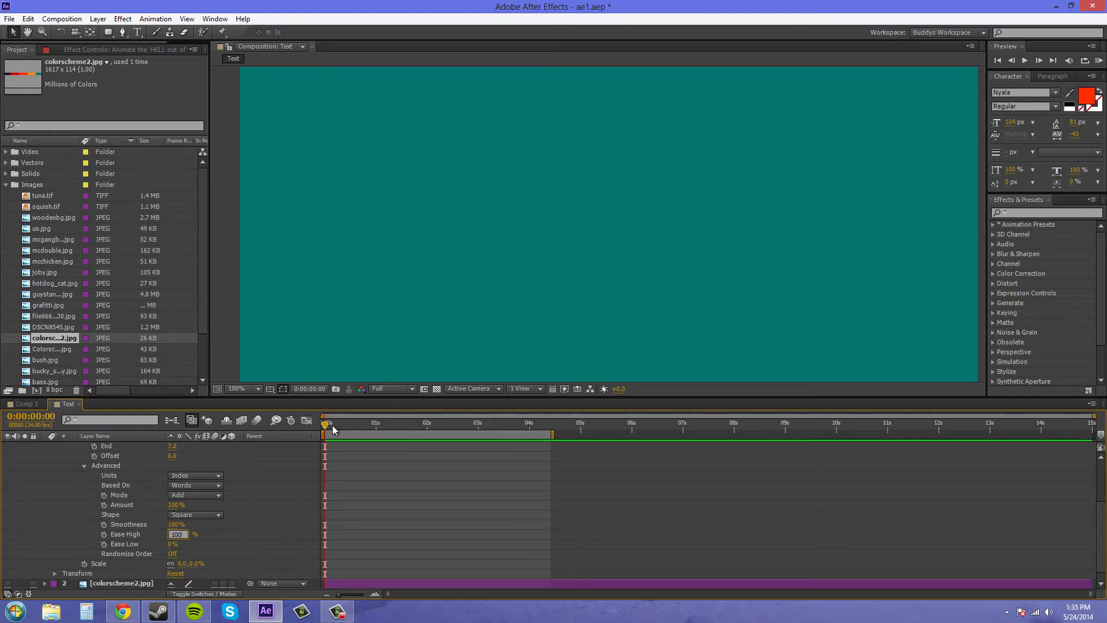
type("100")
key("Return")
left_click(333, 428)
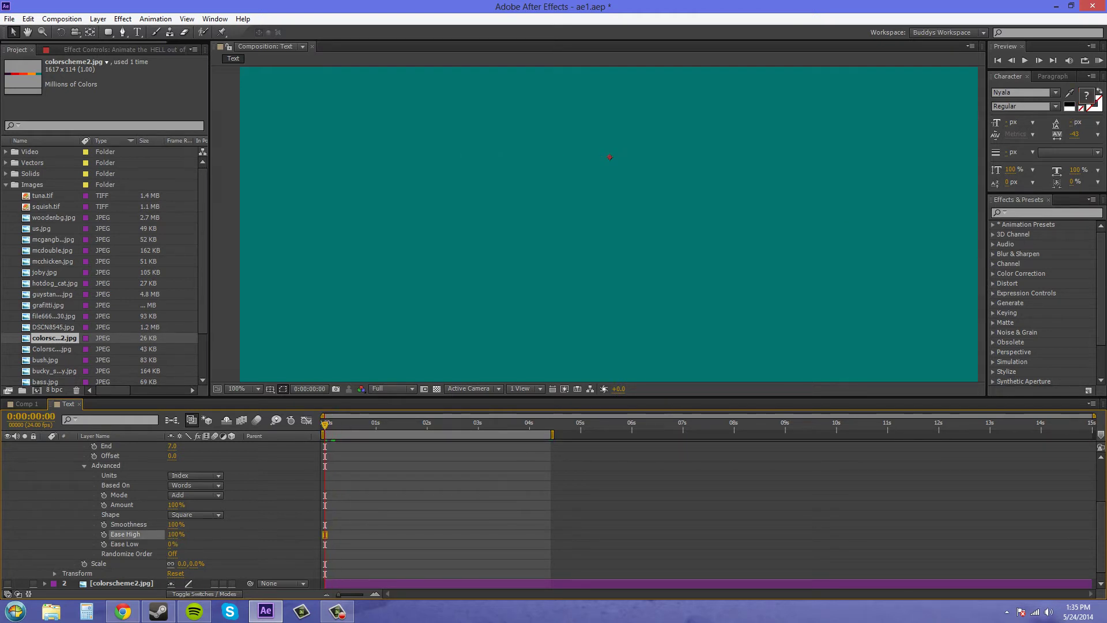
left_click(1098, 62)
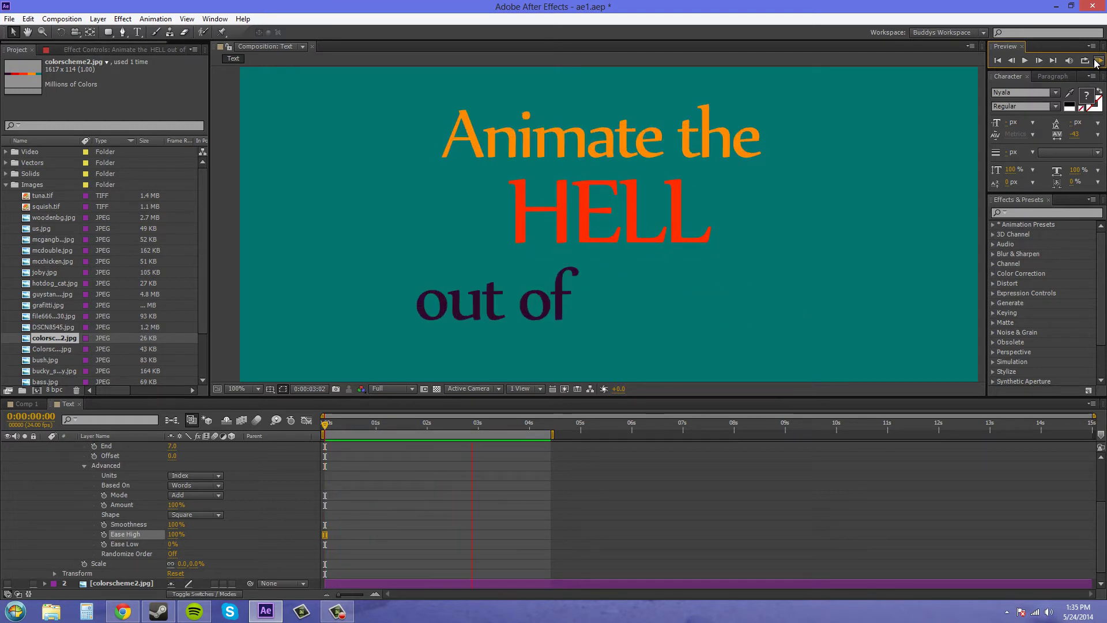
Stop the preview and set Ease High to 0% and Ease Low to 100%.
left_click(1097, 63)
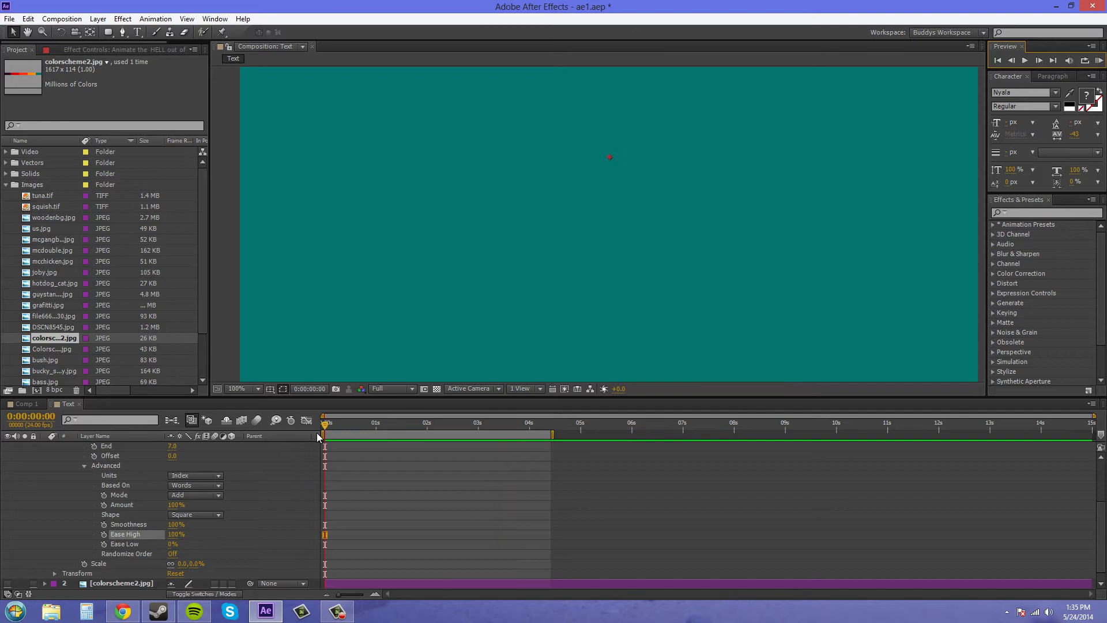
left_click_drag(356, 425, 434, 424)
left_click(176, 534)
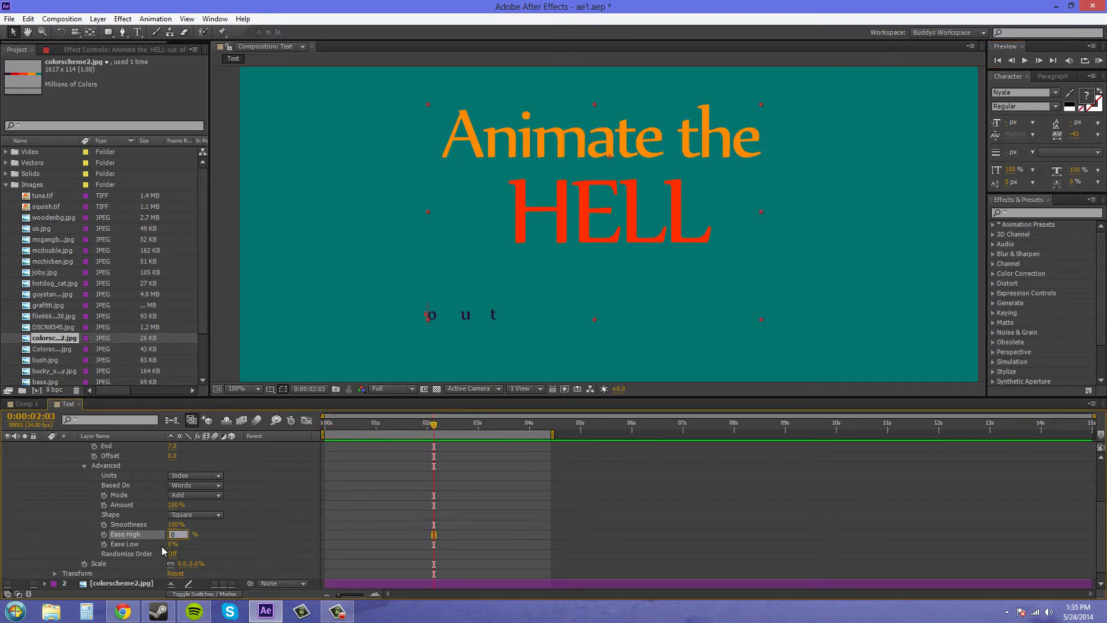
type("0")
left_click(171, 544)
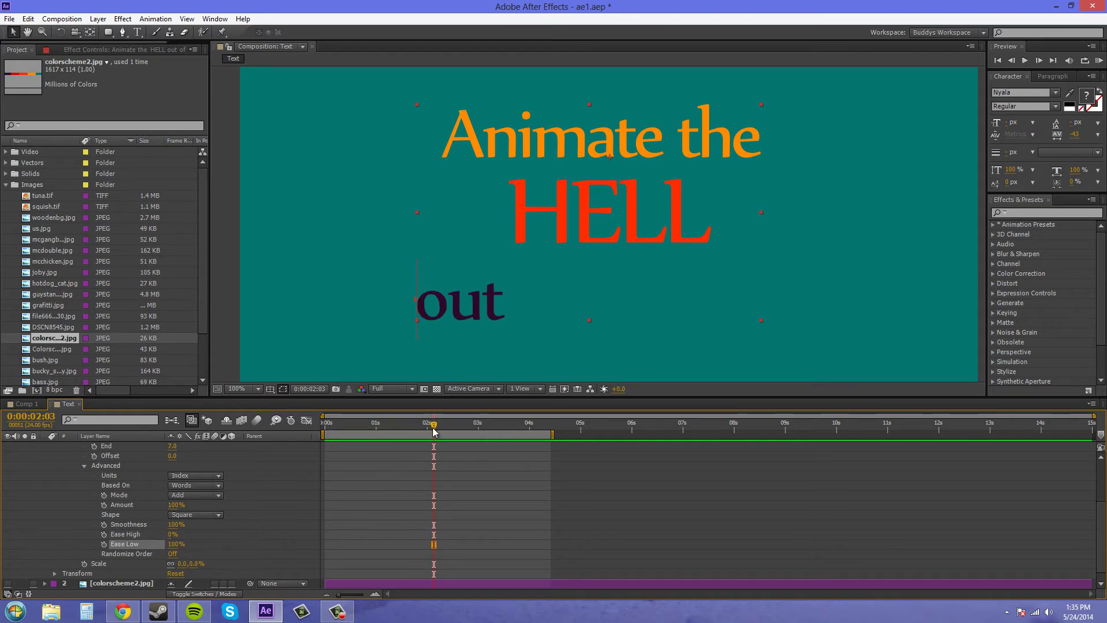
key("Return")
Scrub through the words building in, then collapse the Advanced settings.
mouse_move(434, 428)
left_mouse_down()
mouse_move(539, 427)
mouse_move(329, 434)
left_mouse_up()
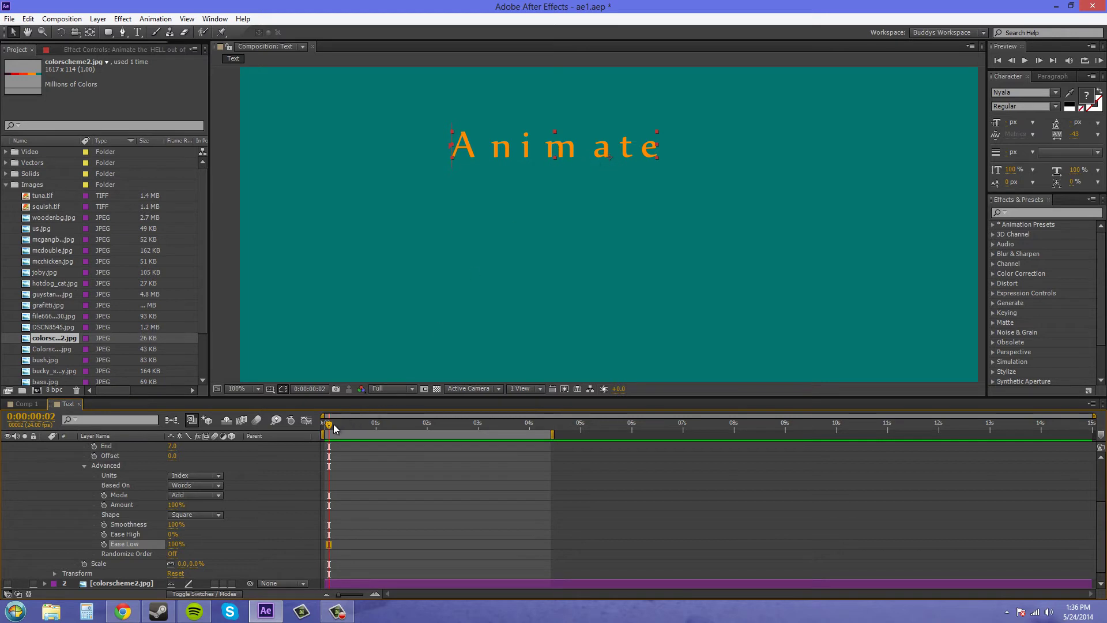
mouse_move(330, 430)
left_mouse_down()
mouse_move(353, 425)
mouse_move(325, 427)
left_mouse_up()
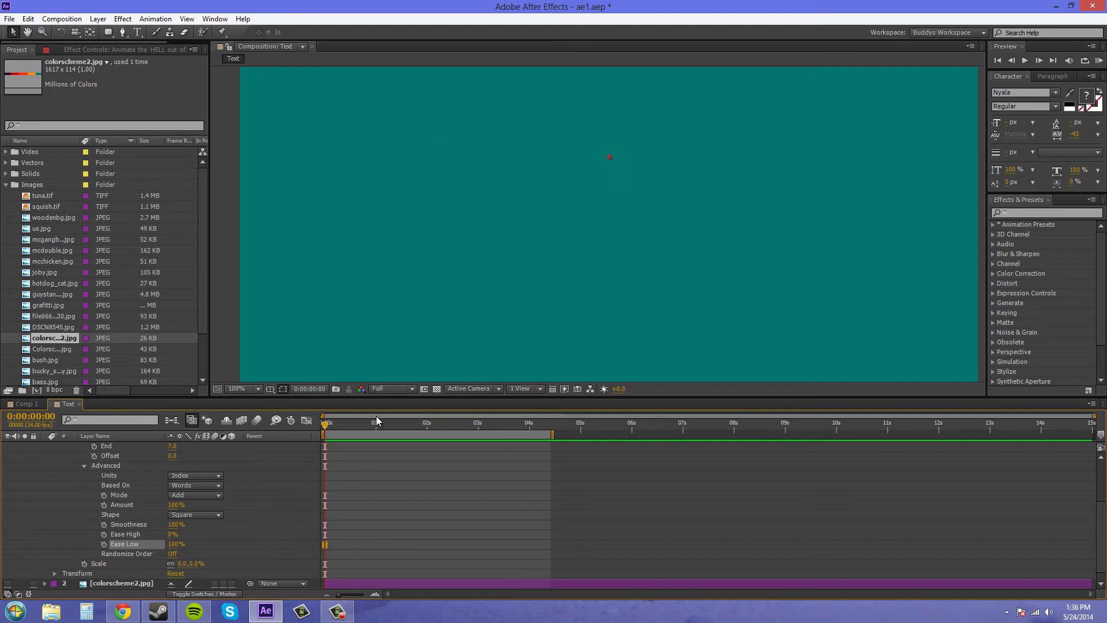
left_click(327, 428)
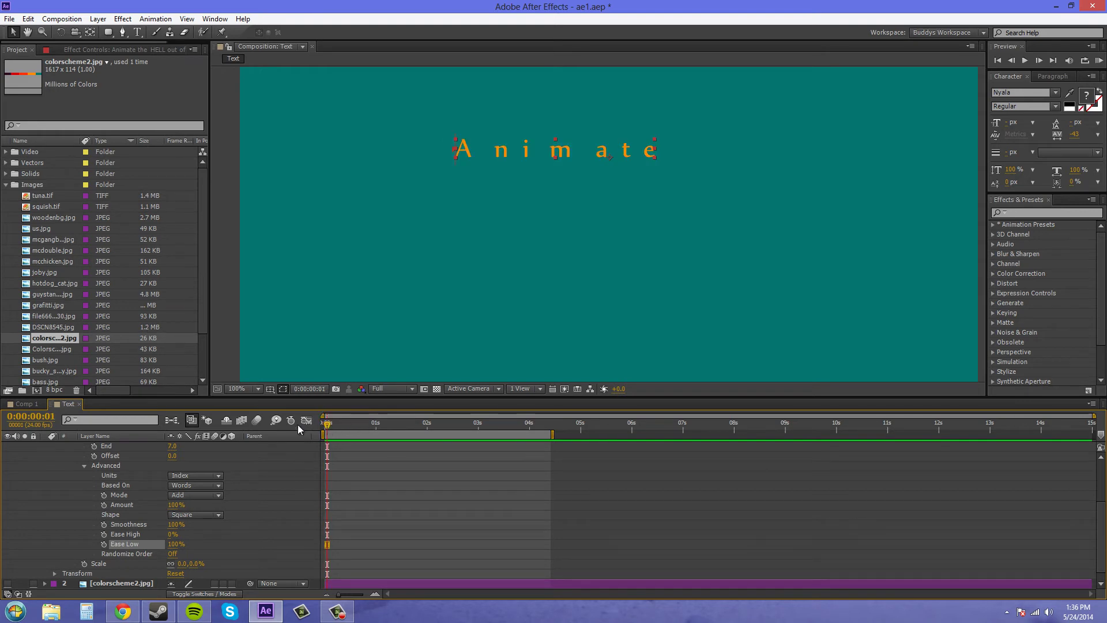
left_click(84, 467)
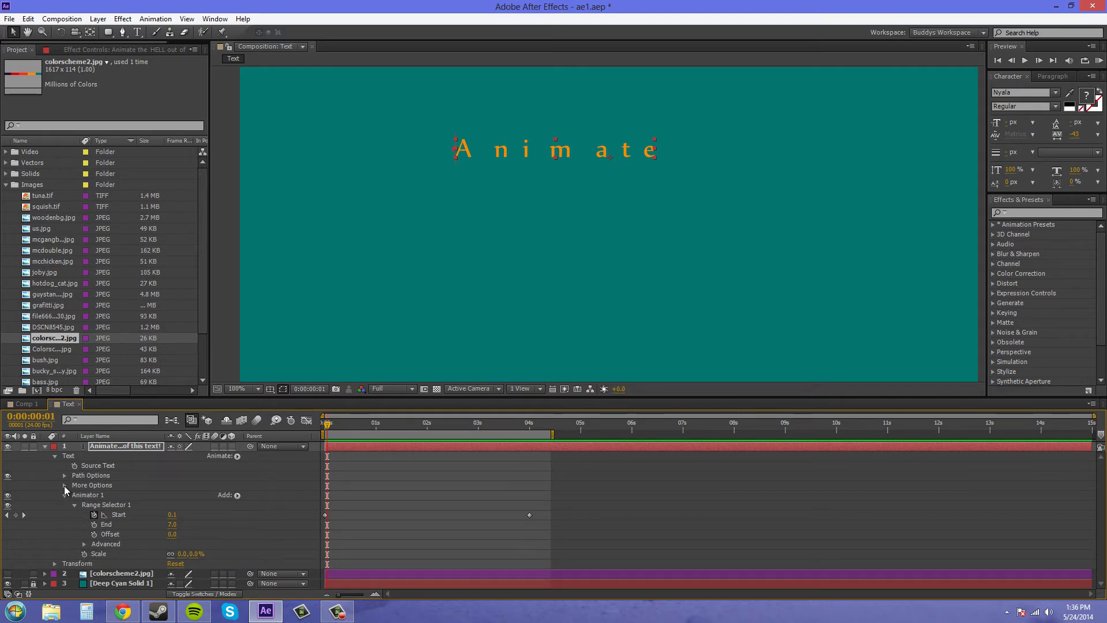
Expand More Options, select Anchor Point Grouping (Character), and move to about 4 seconds.
left_click(64, 485)
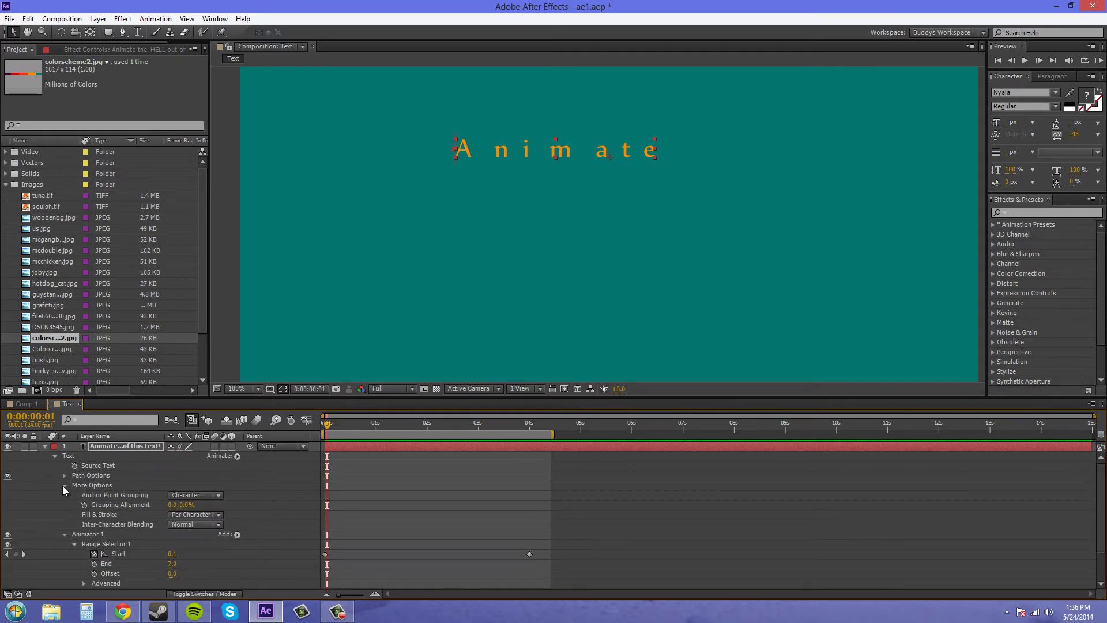
left_click(109, 496)
left_click_drag(353, 428, 524, 453)
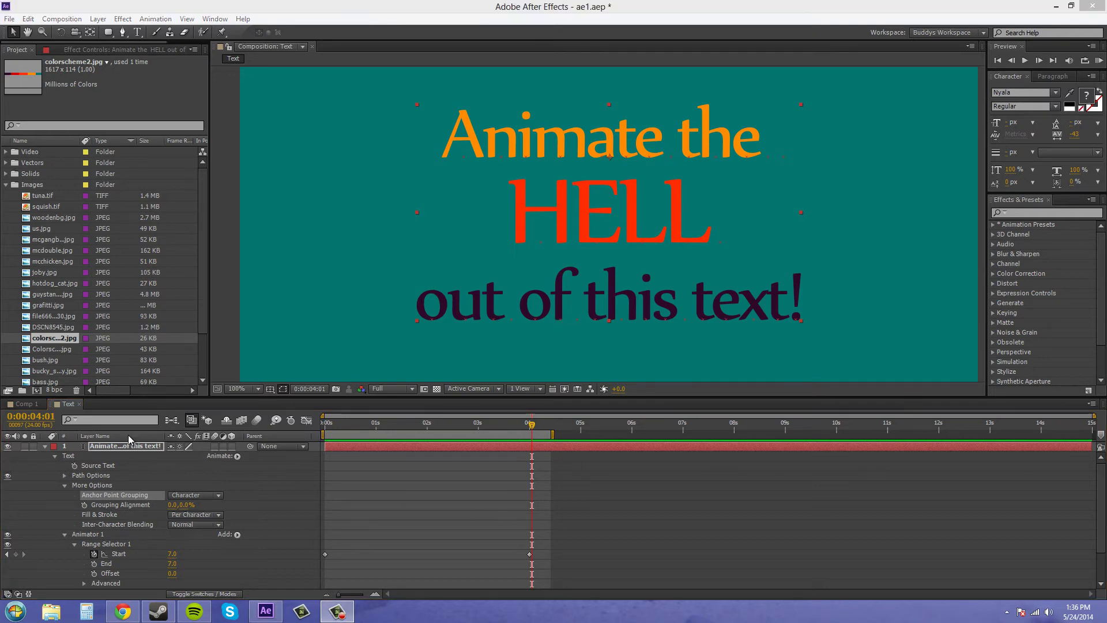
Set Anchor Point Grouping to Word and rewind from 4:01 to watch the words disappear.
left_click(191, 496)
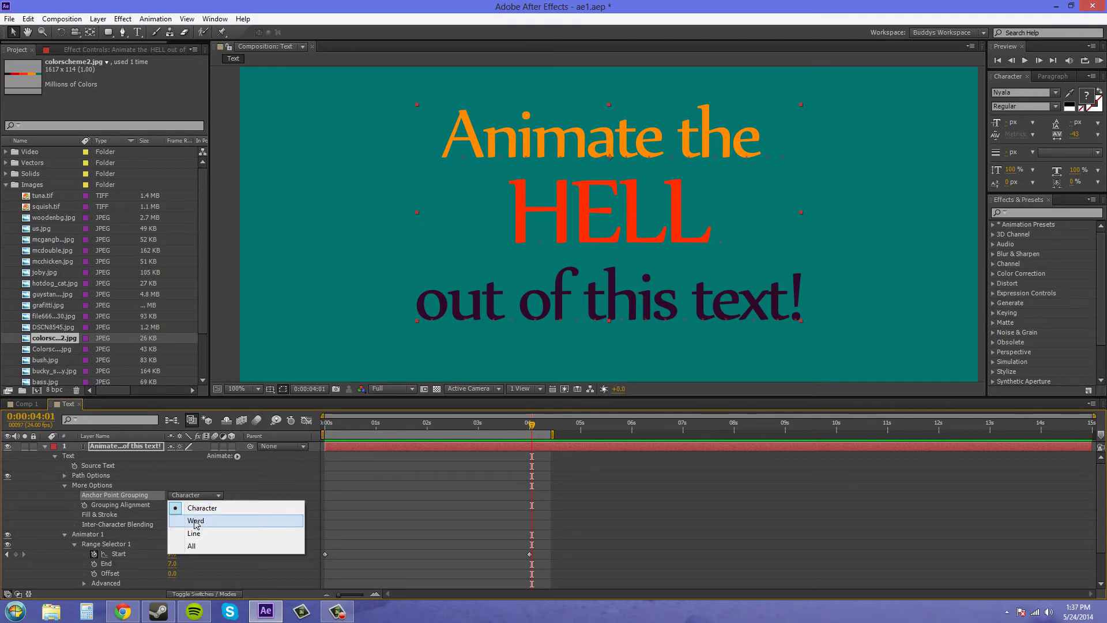
left_click(196, 520)
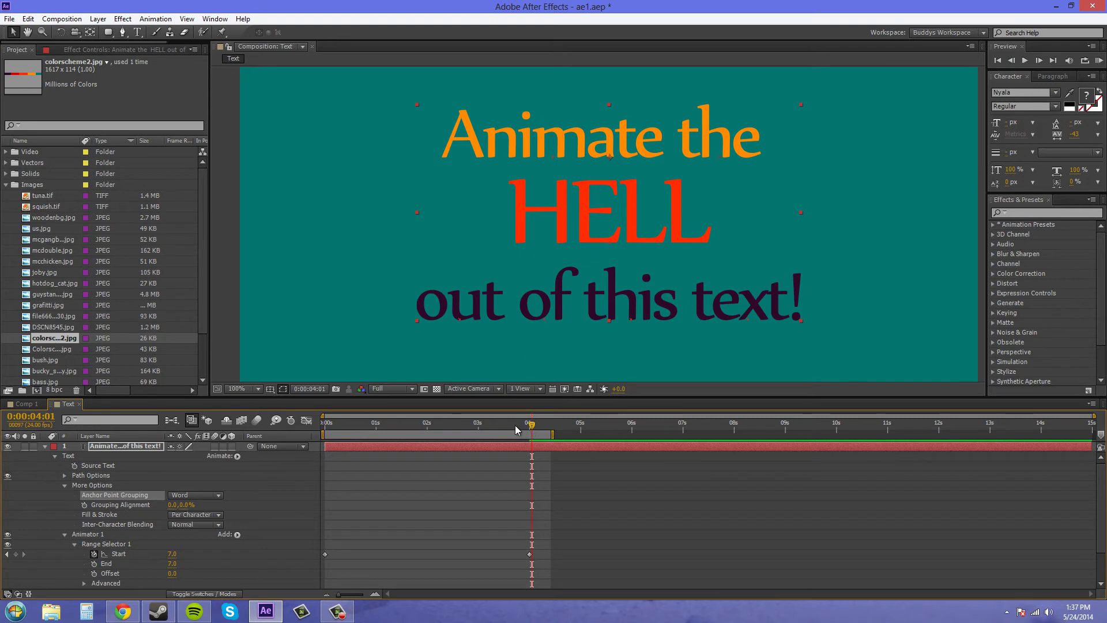
left_click_drag(531, 433, 384, 429)
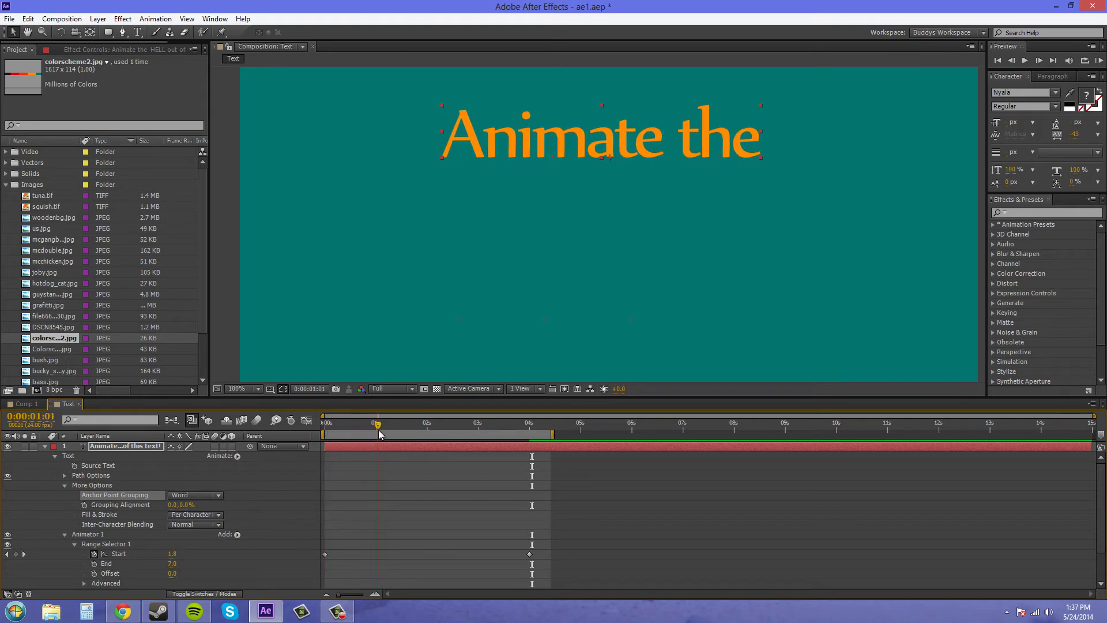
Preview the animation from the start, then stop and scrub to 4:00 to see the full line.
key("Home")
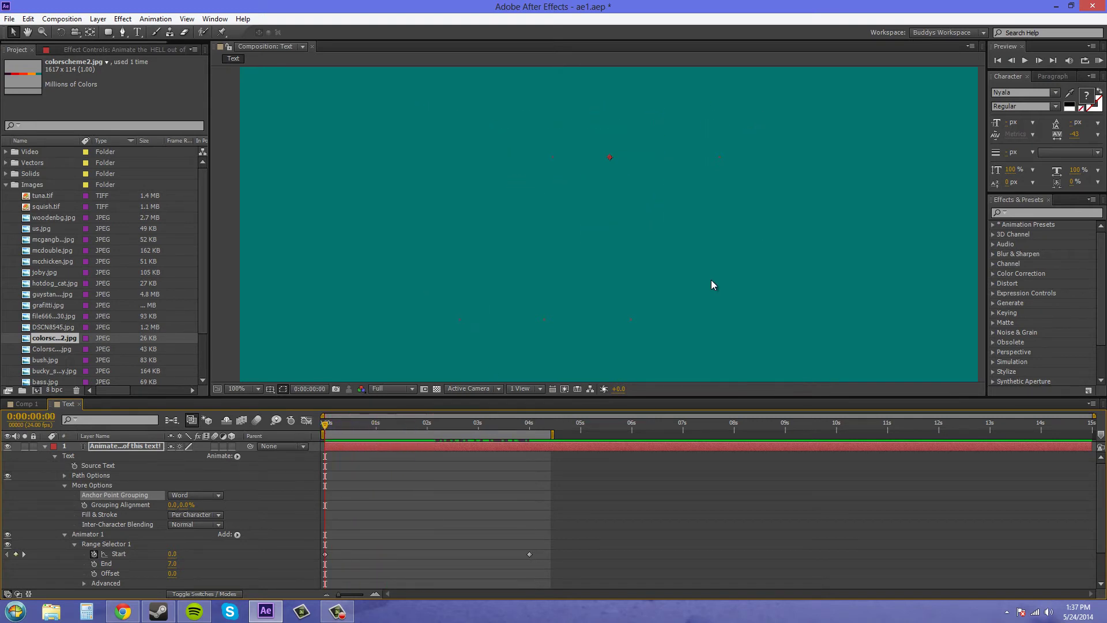
left_click(1099, 60)
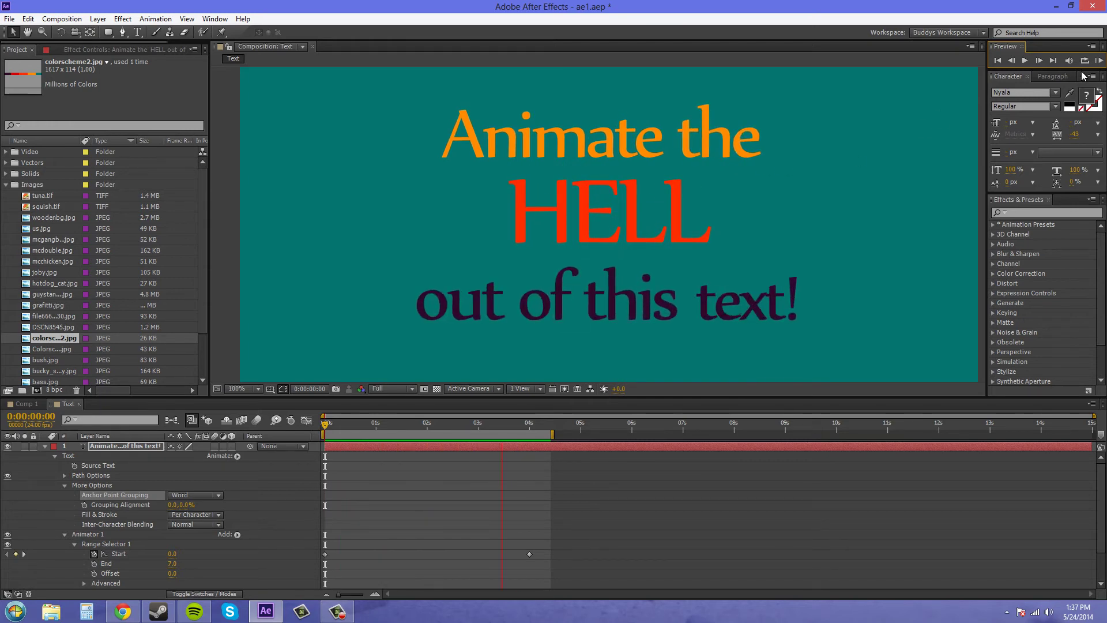
key("space")
left_click_drag(330, 427, 531, 433)
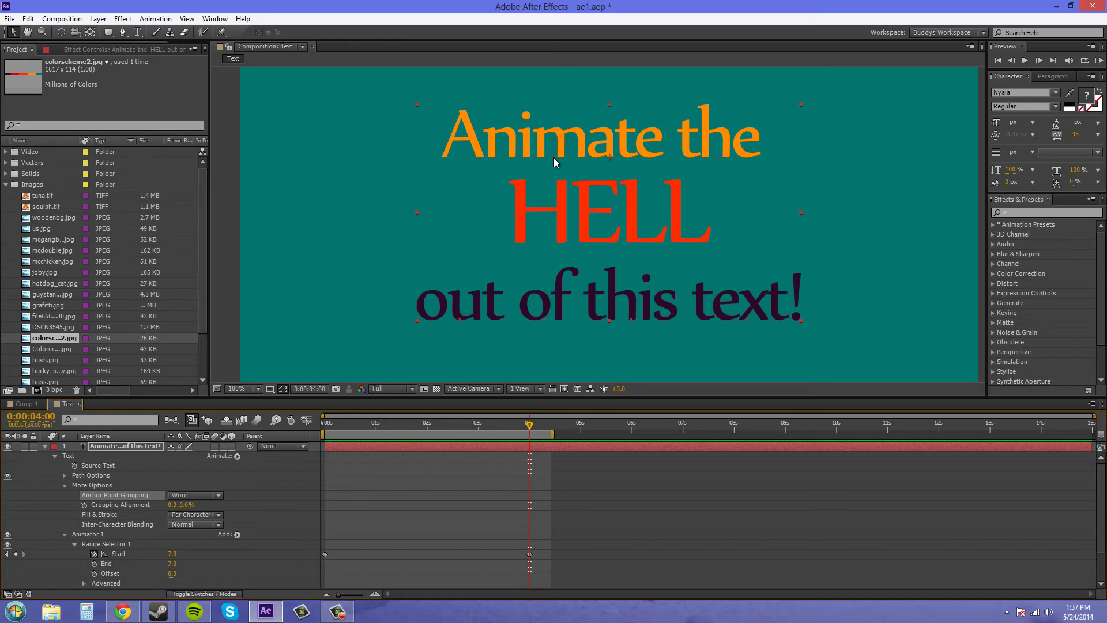
Set the text's Grouping Alignment to -99.0, 0.0%.
key("F10")
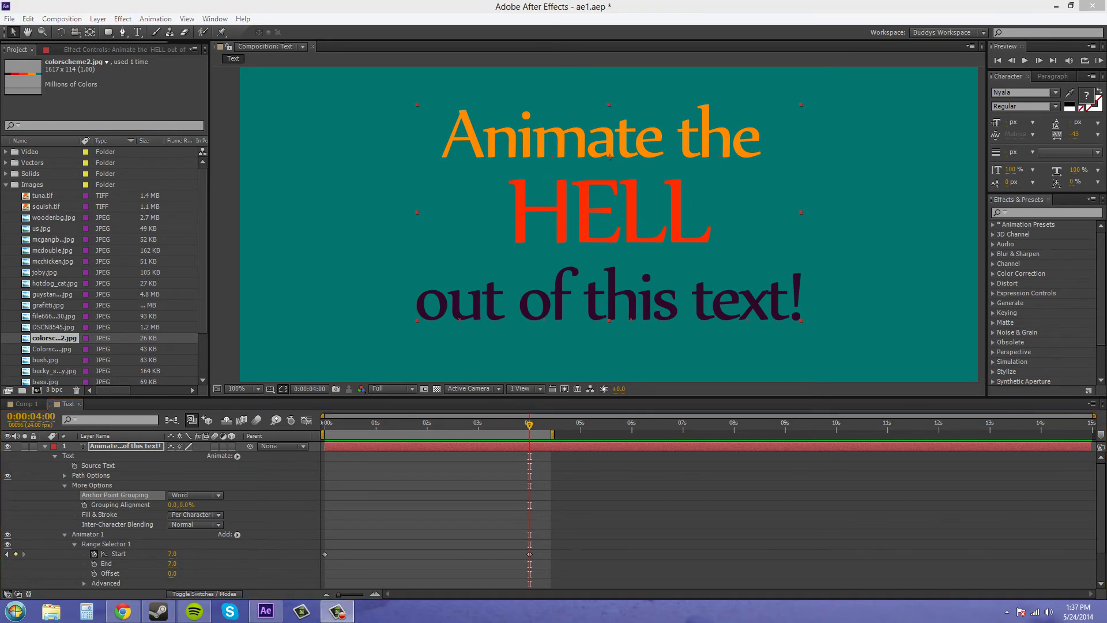
left_click(173, 505)
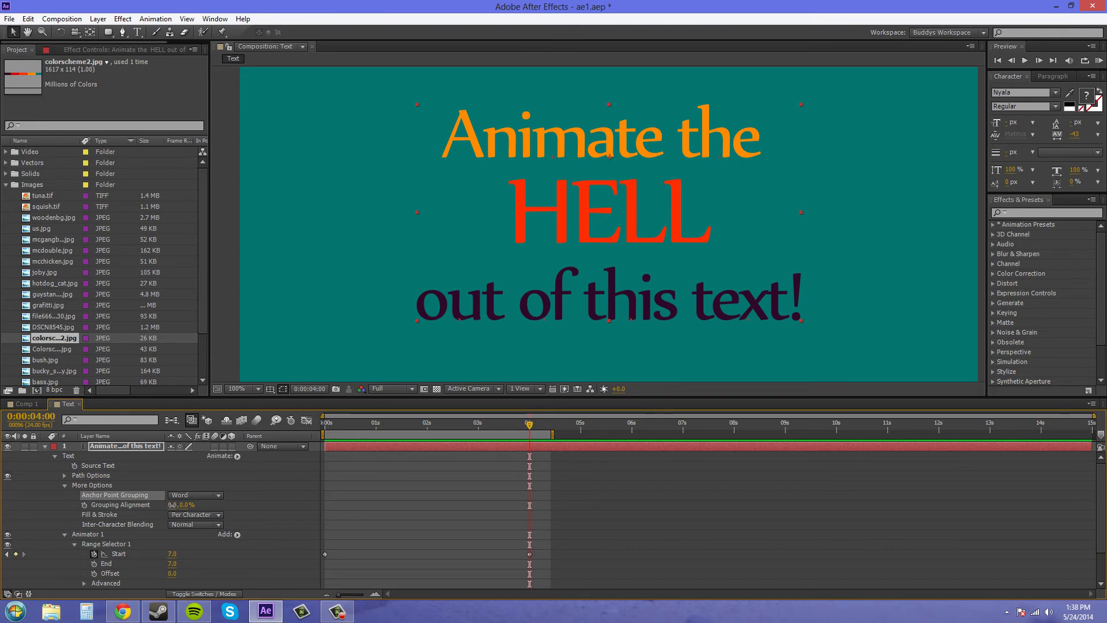
left_click_drag(172, 505, 151, 504)
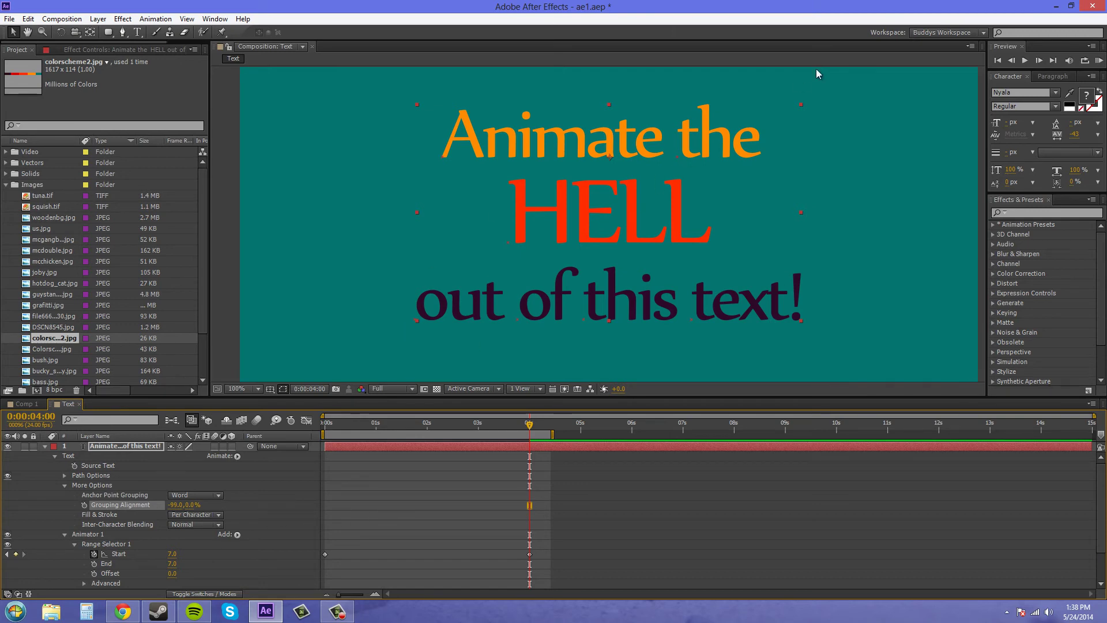
Preview from 0:00, then scrub to about 3:07 to watch each word scale in.
left_click_drag(334, 429, 296, 436)
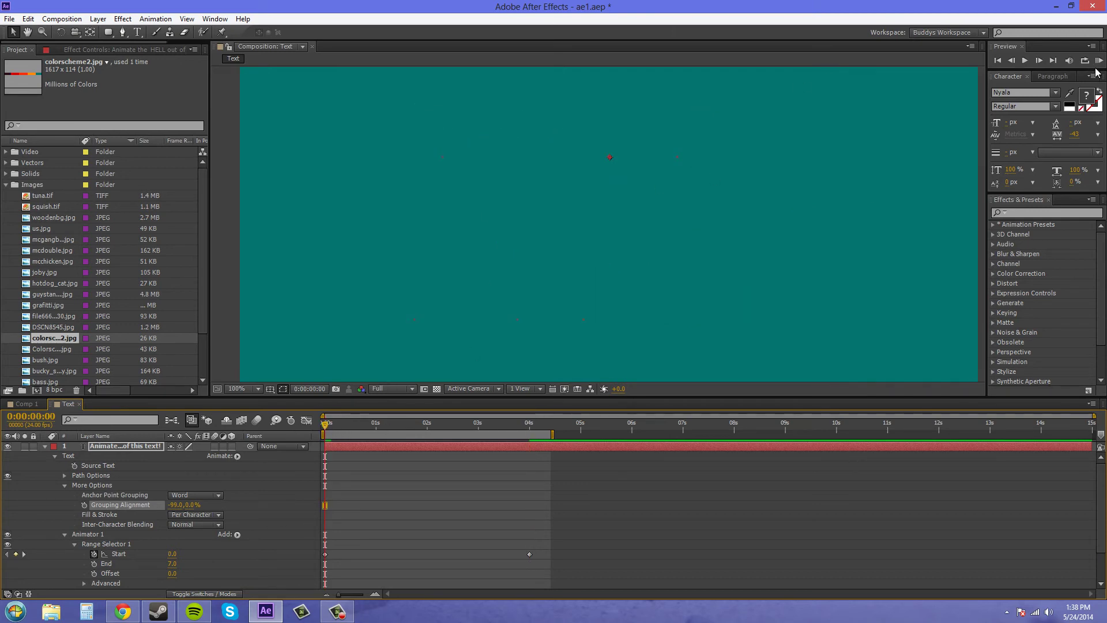
left_click(1099, 60)
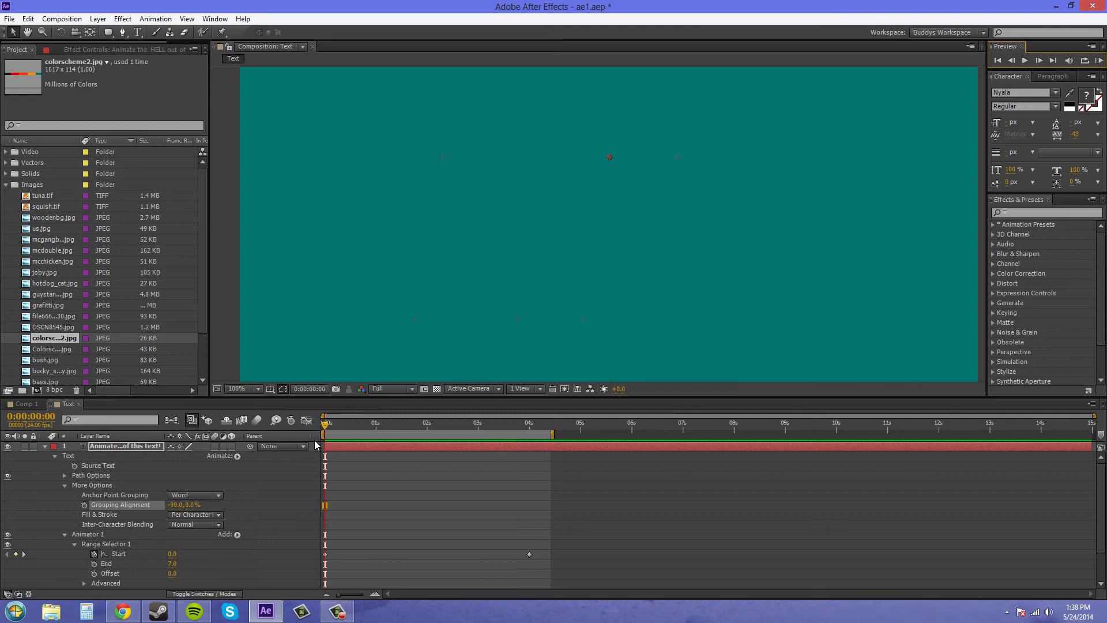
left_click_drag(325, 425, 511, 428)
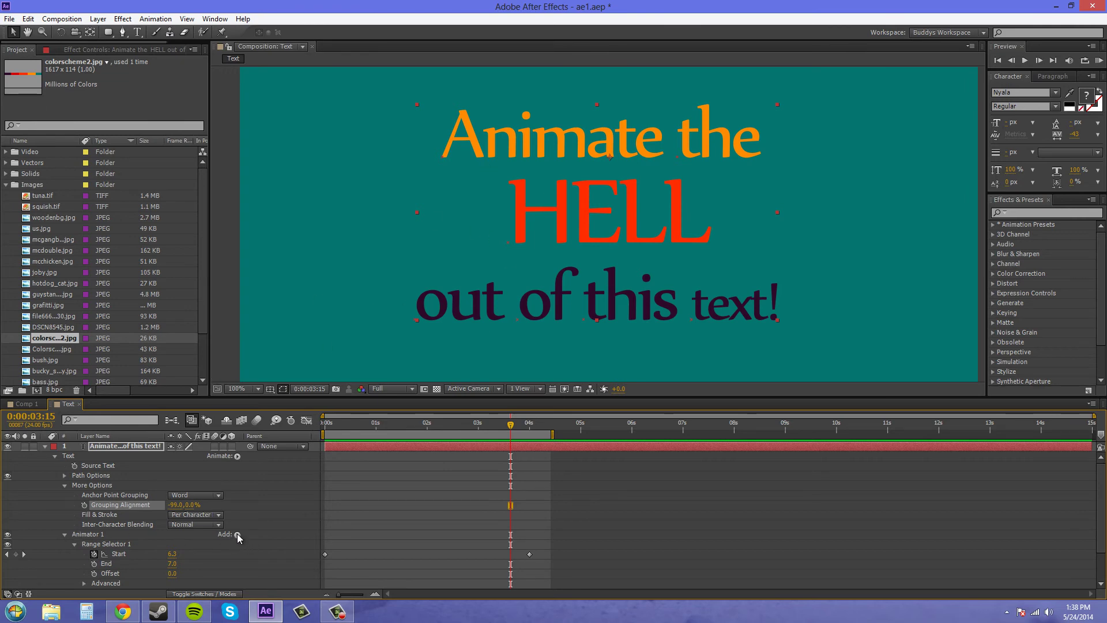
Add an Opacity property to Animator 1 set to 0%, then rewind to check the fade.
left_click(64, 485)
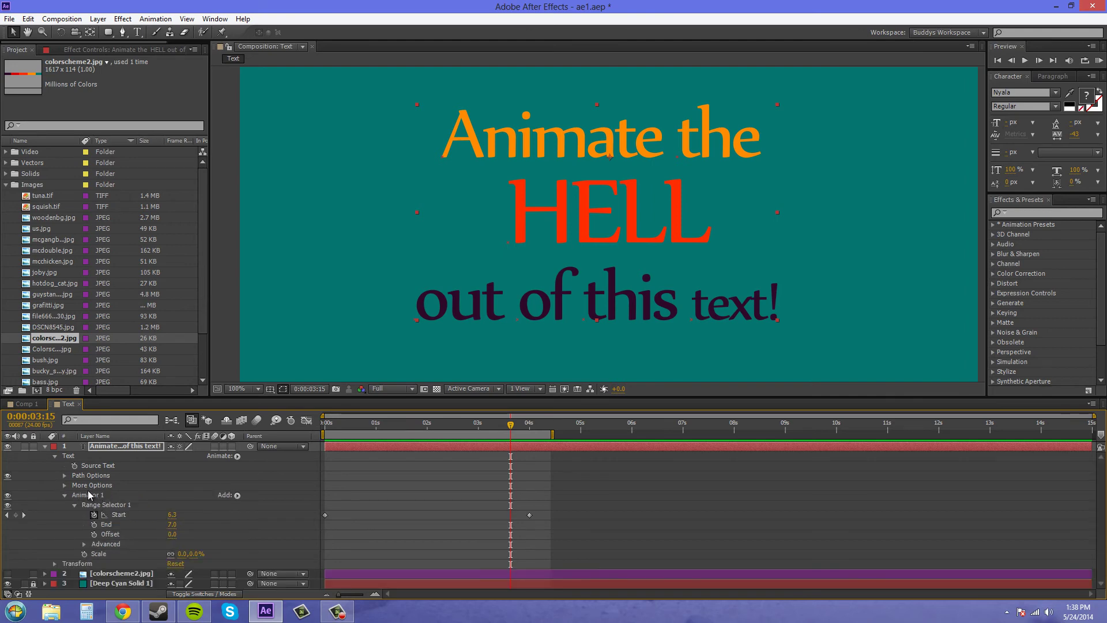
left_click(237, 496)
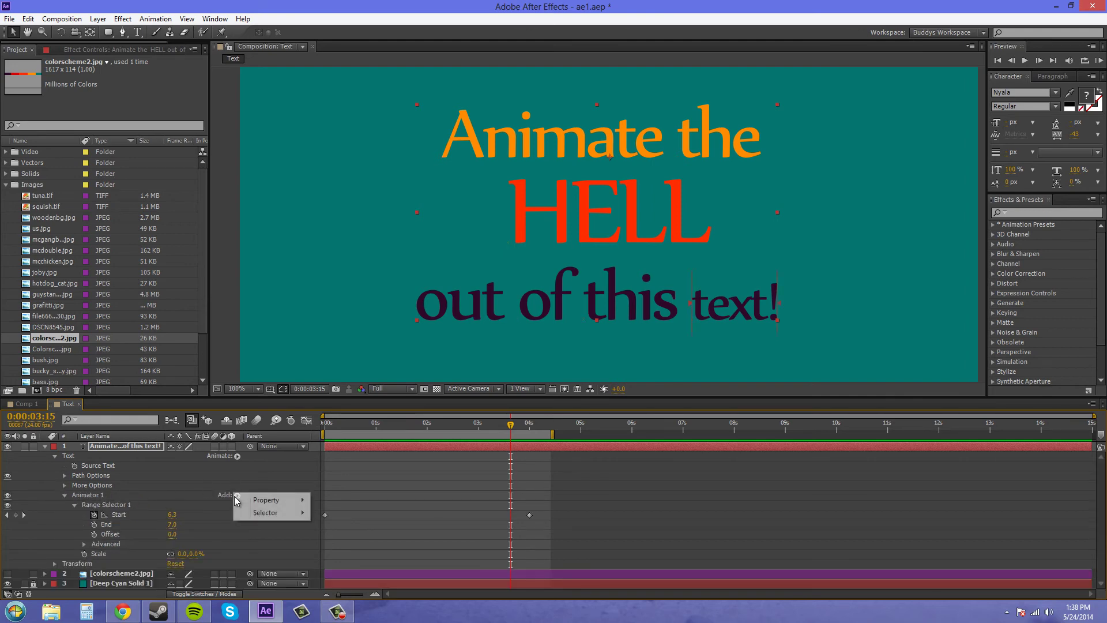
mouse_move(263, 500)
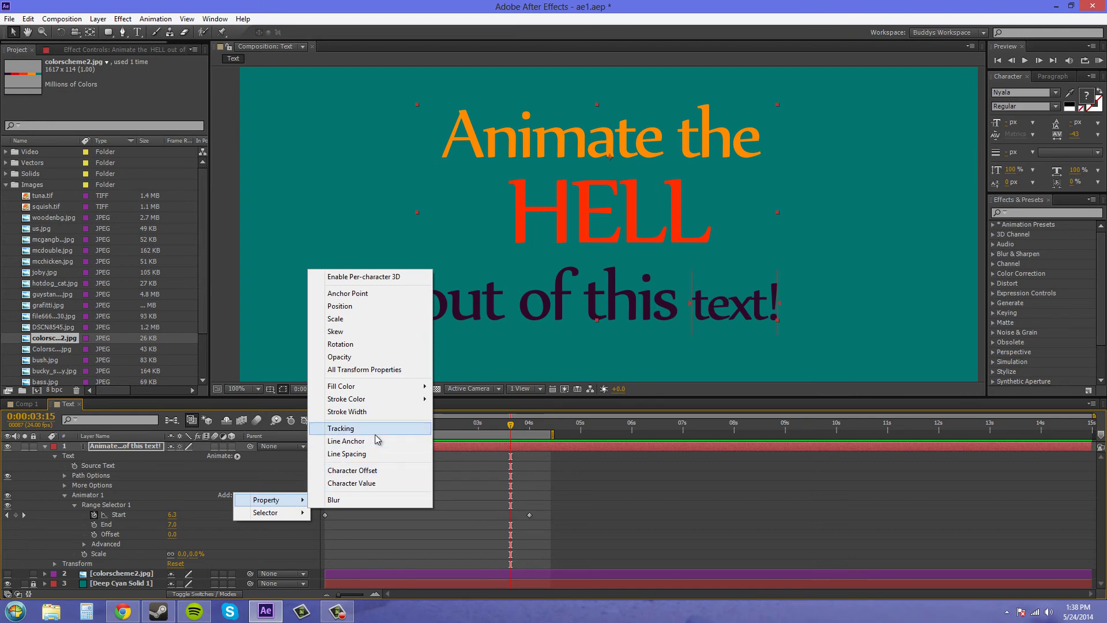
left_click(353, 359)
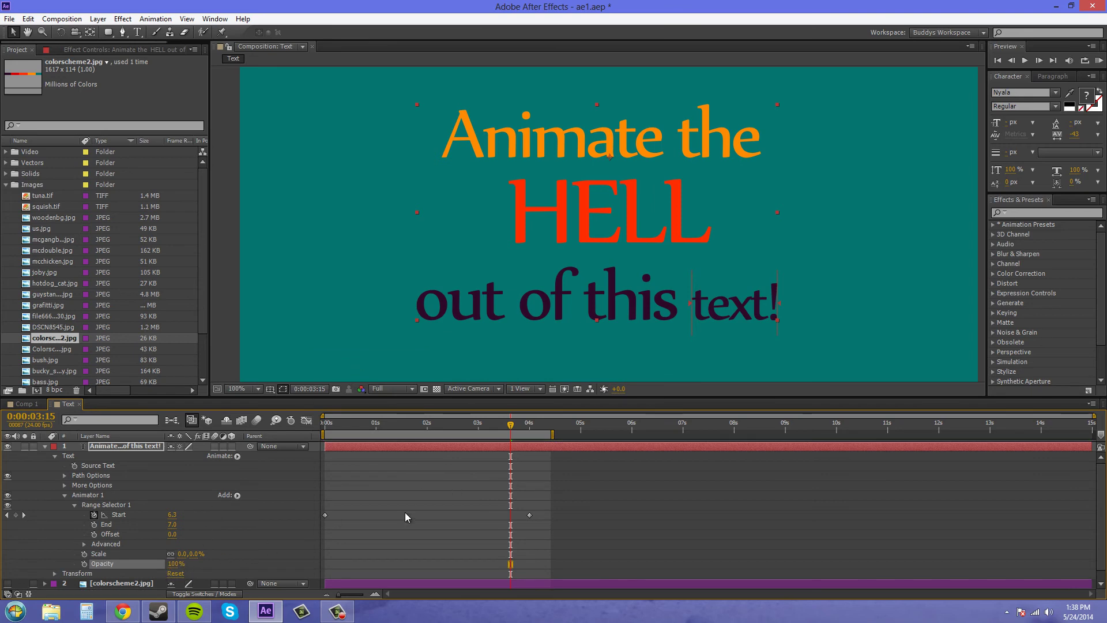
left_click_drag(142, 563, 60, 557)
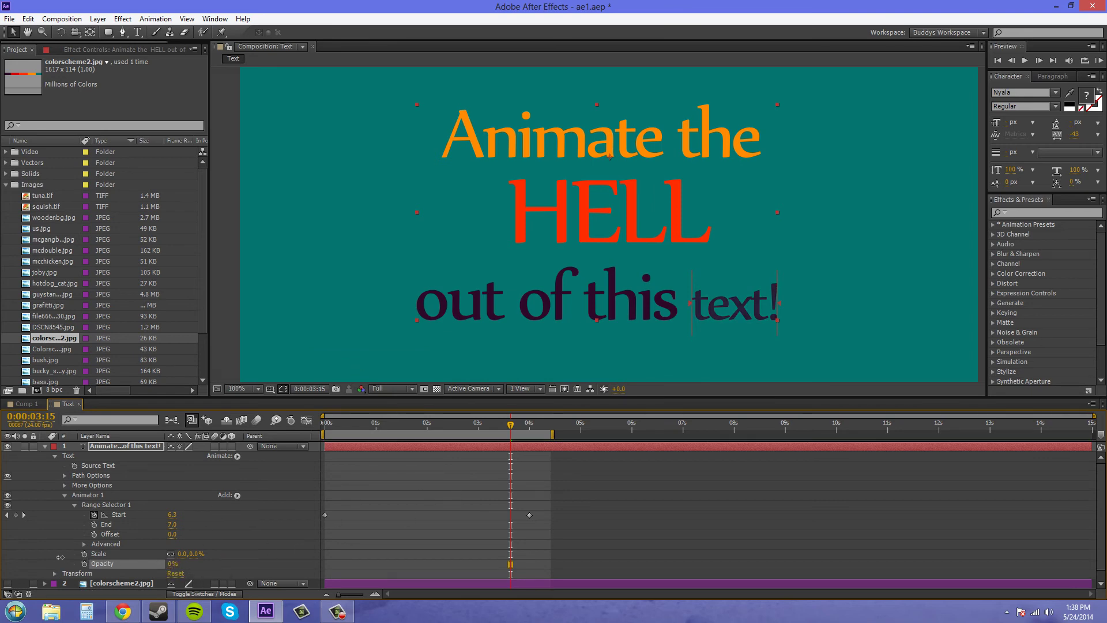
left_click_drag(508, 428, 476, 439)
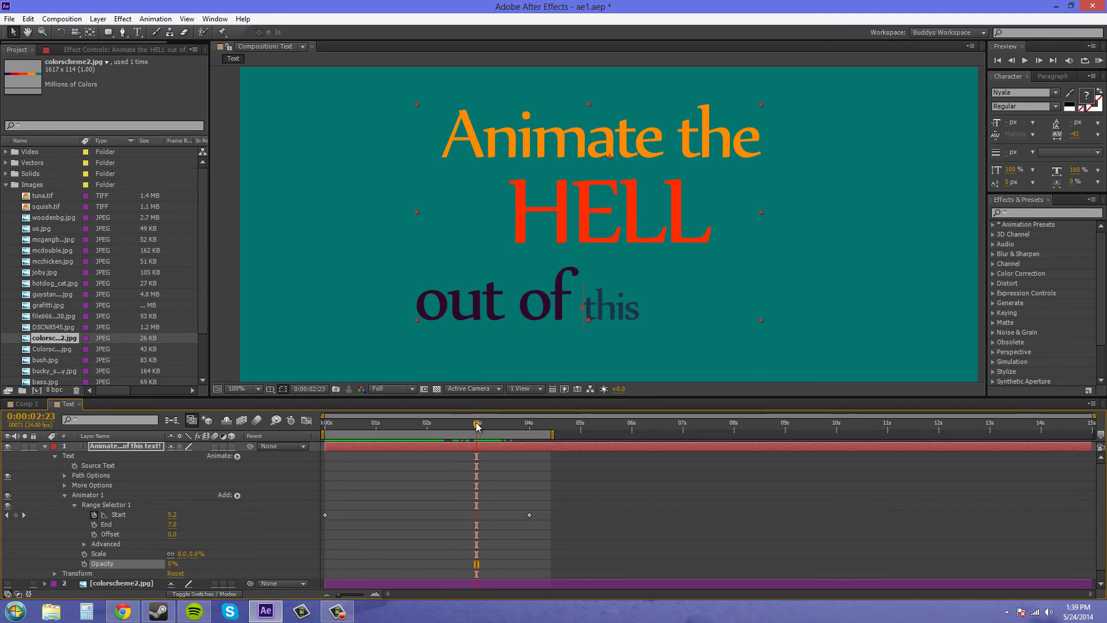
Scrub between 0:00 and 4:00 to confirm words fade and scale in one by one.
left_click_drag(476, 426, 532, 445)
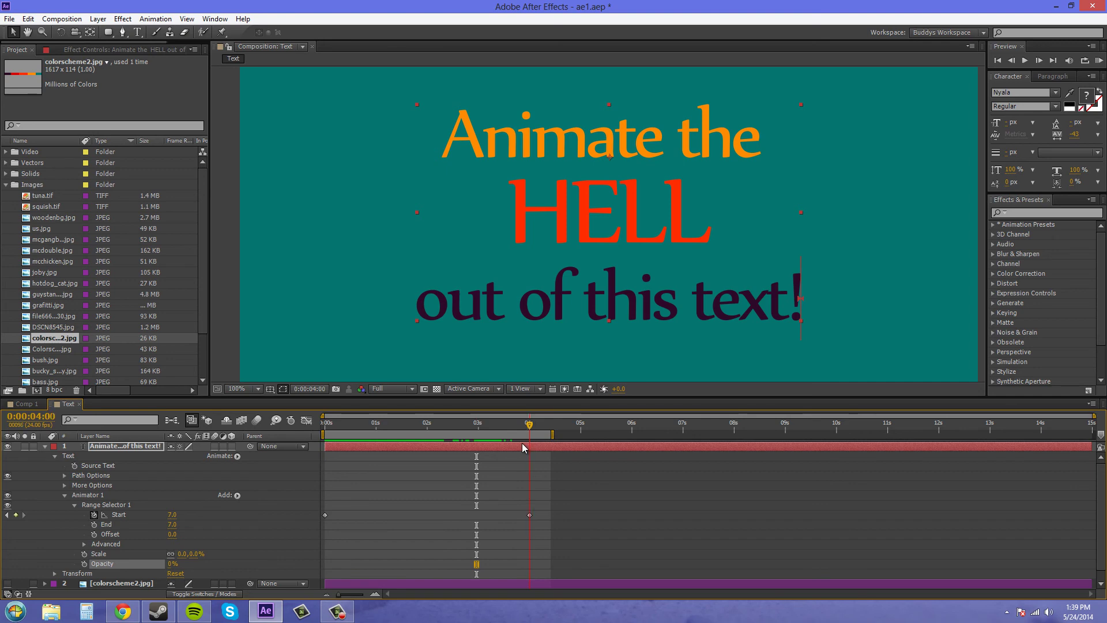
left_click_drag(523, 447, 312, 444)
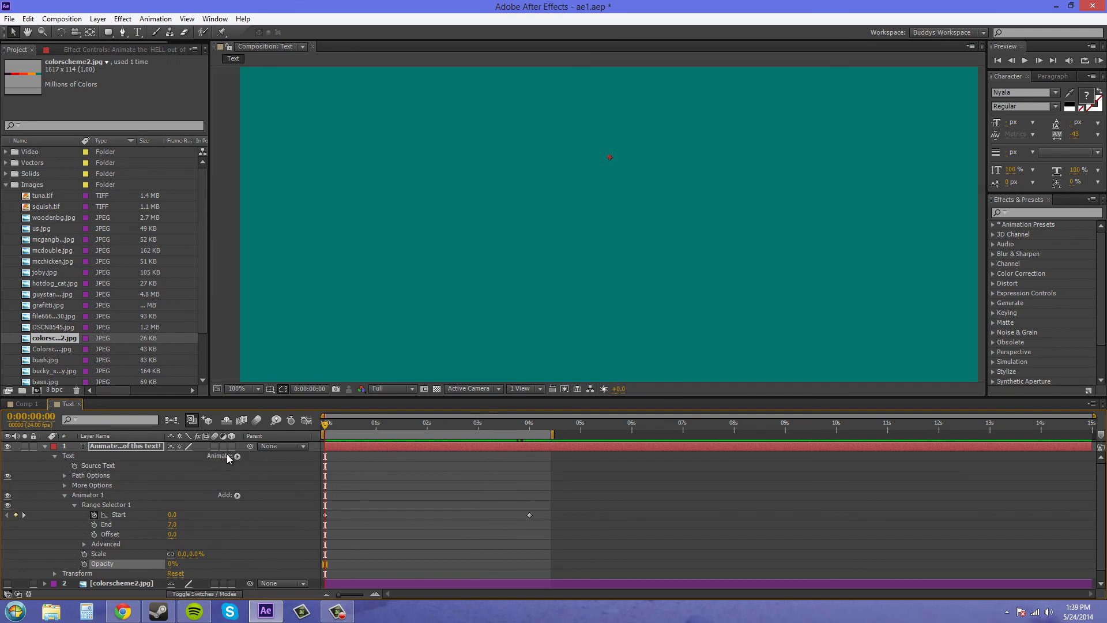
Dismiss the Animate menu without adding anything and collapse Range Selector 1.
left_click(237, 457)
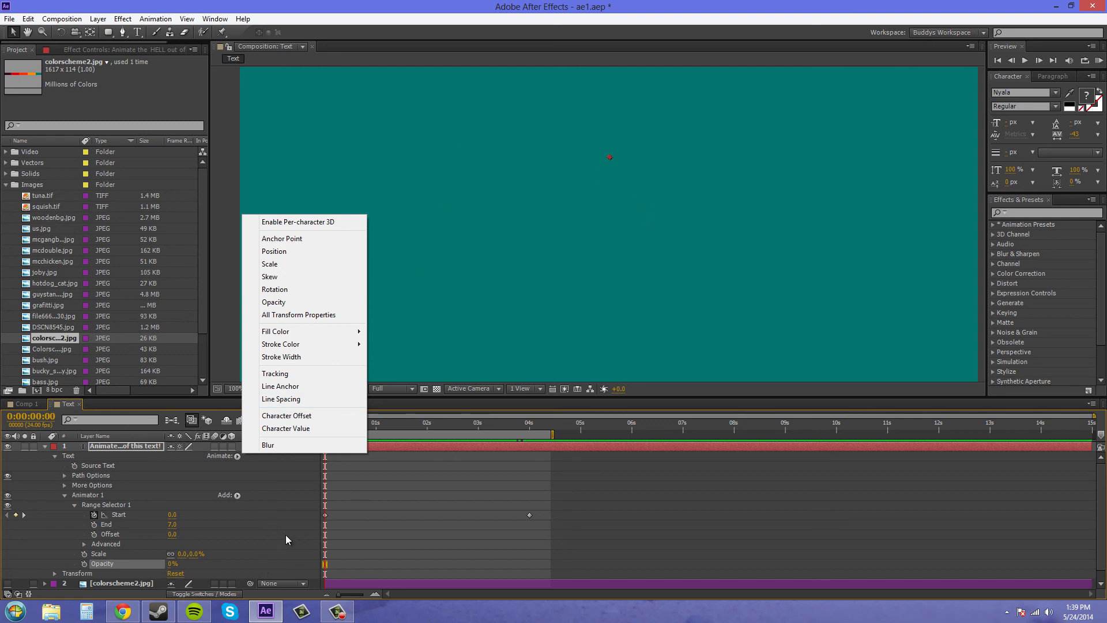
left_click(269, 548)
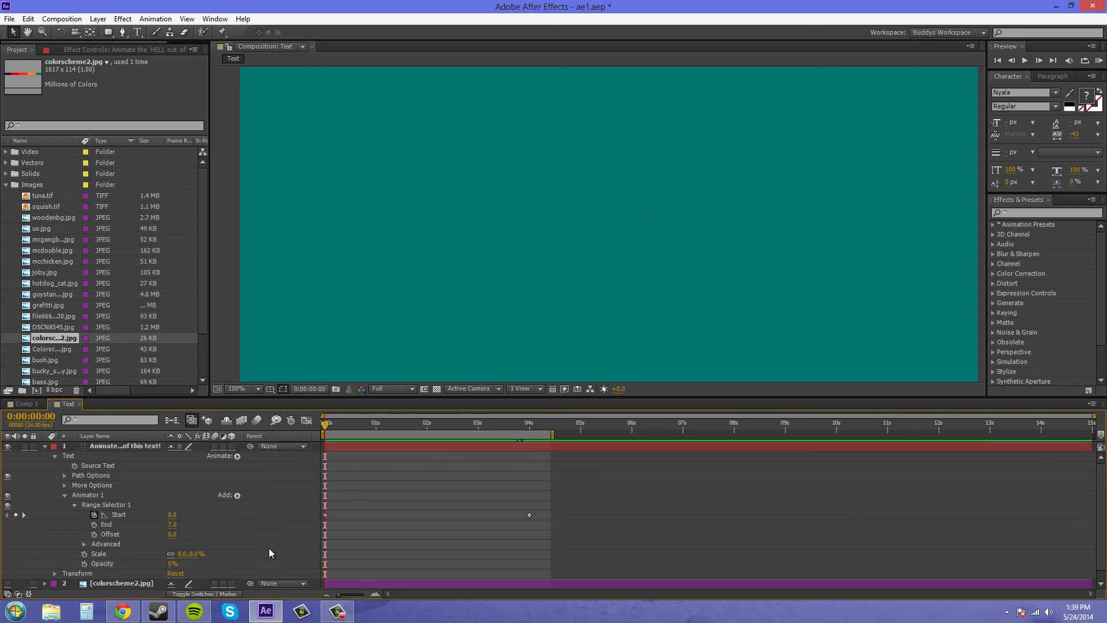
left_click(74, 505)
Collapse Animator 1 and scrub to about 3:22 to see the whole phrase appear.
left_click(64, 495)
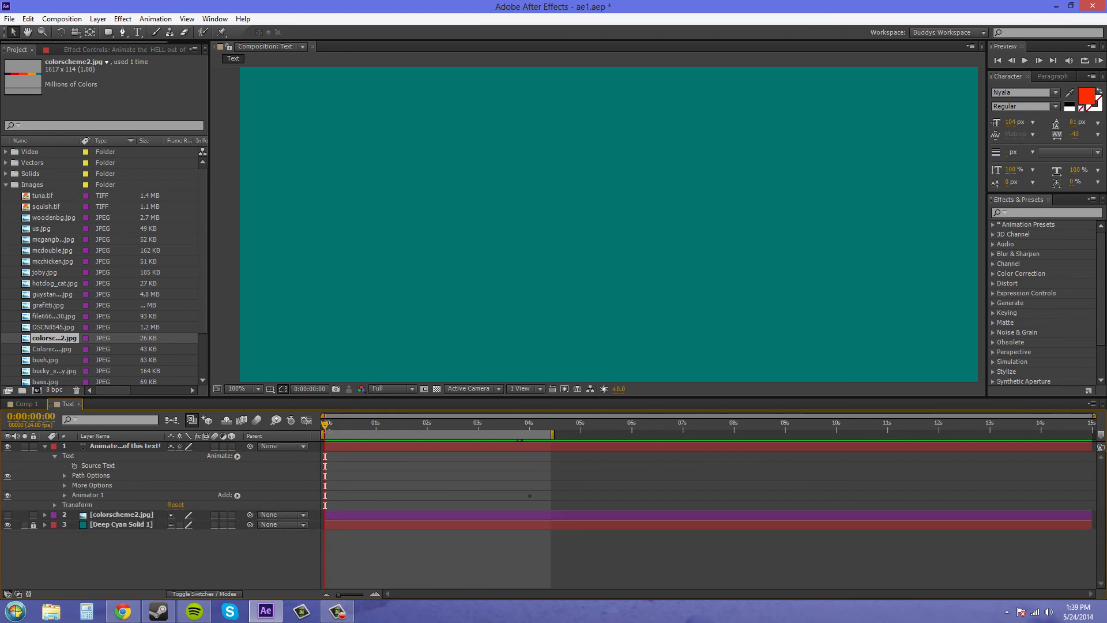
left_click_drag(326, 428, 527, 449)
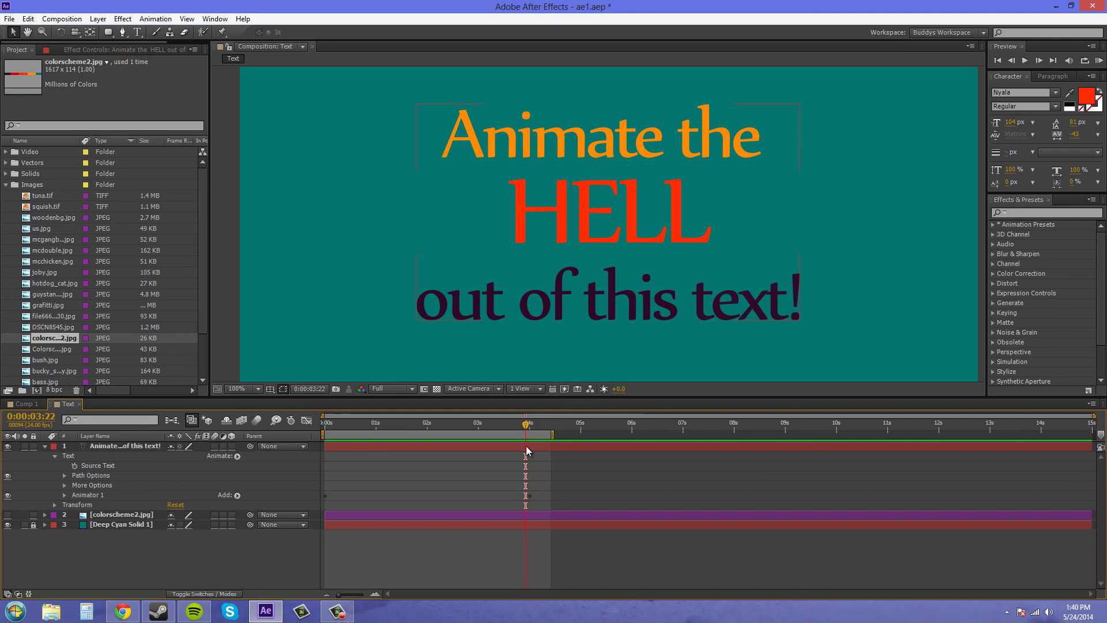